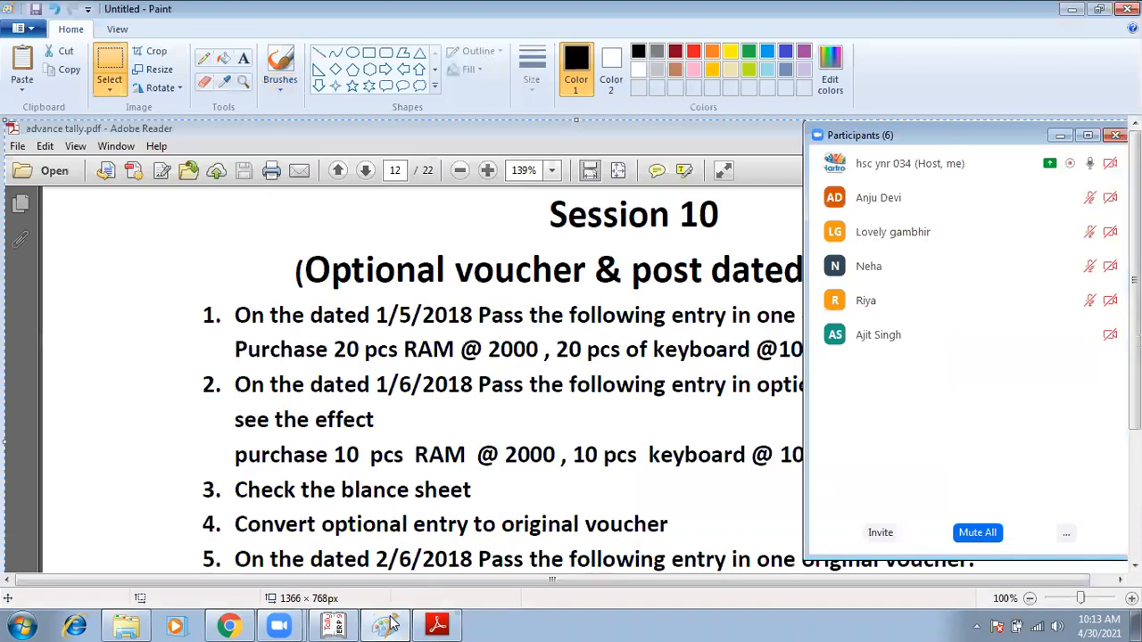
Save the pasted screenshot as a PNG file named 1 in New folder and close the image editor.
key(ctrl+s)
text(1)
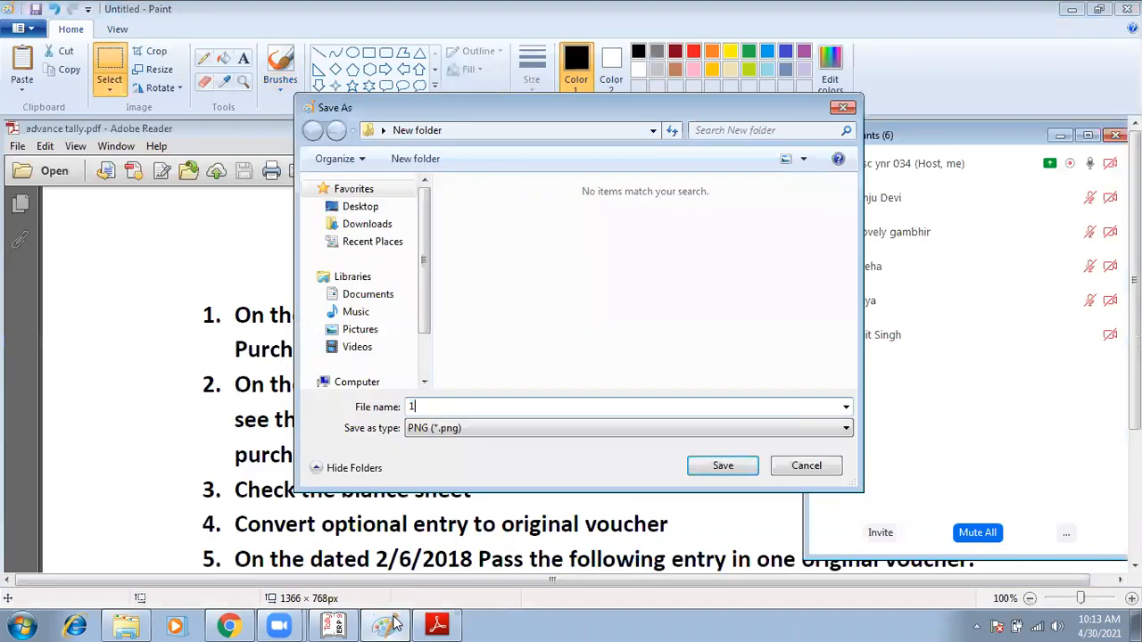
key(Return)
key(alt+F4)
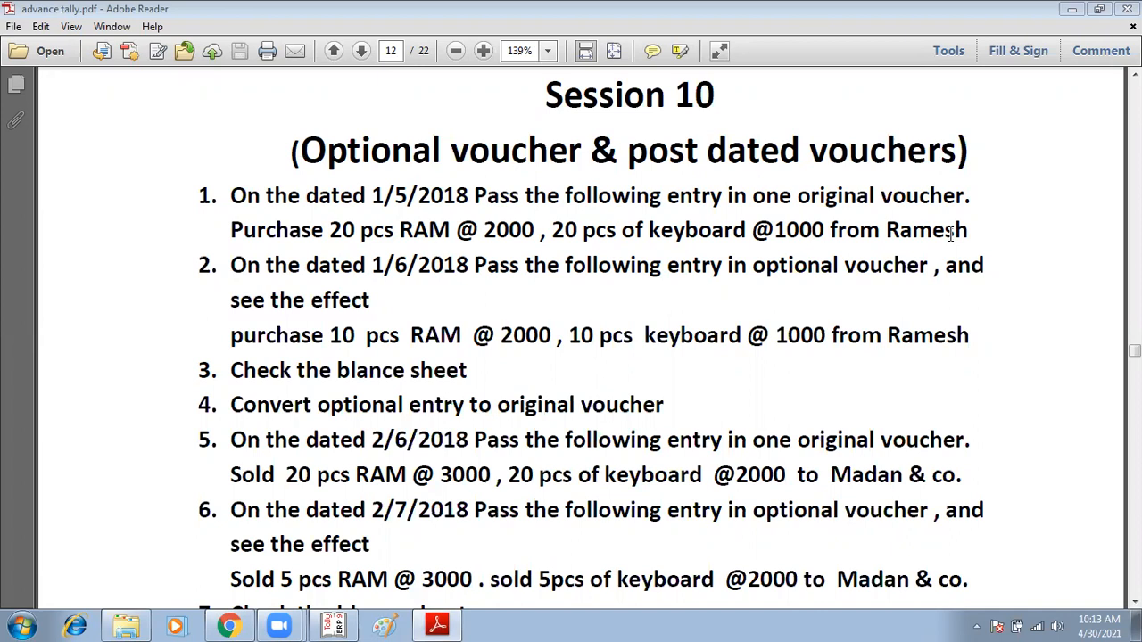
Highlight exercise 1's voucher type and date in the PDF, and switch to Tally.ERP 9 to start it in Educational Mode.
drag(798, 197, 971, 191)
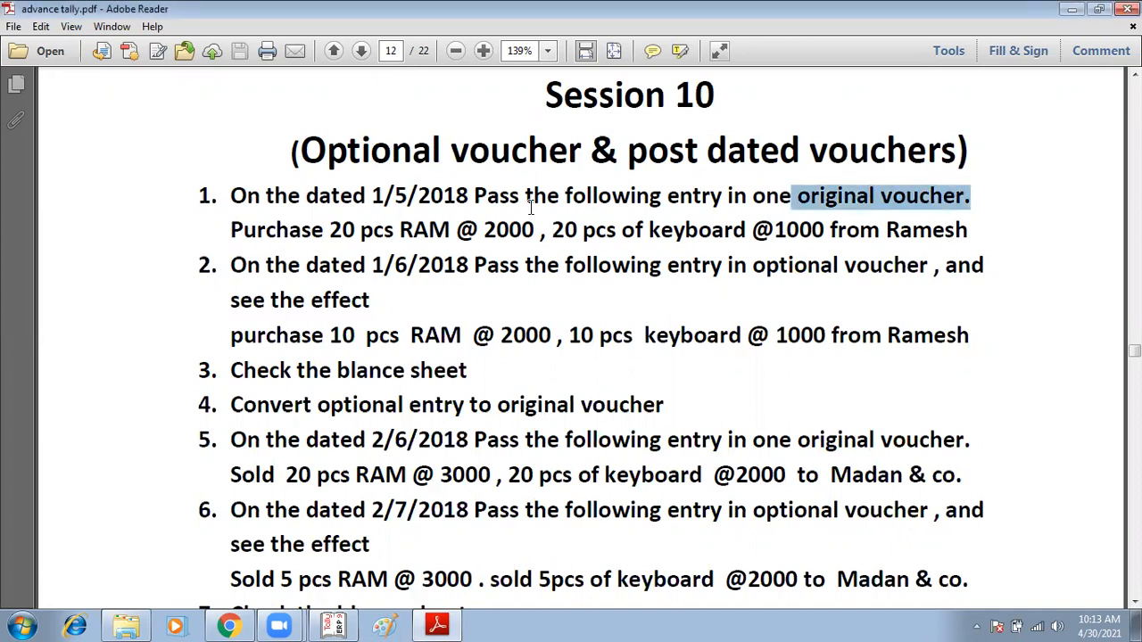
drag(371, 196, 662, 195)
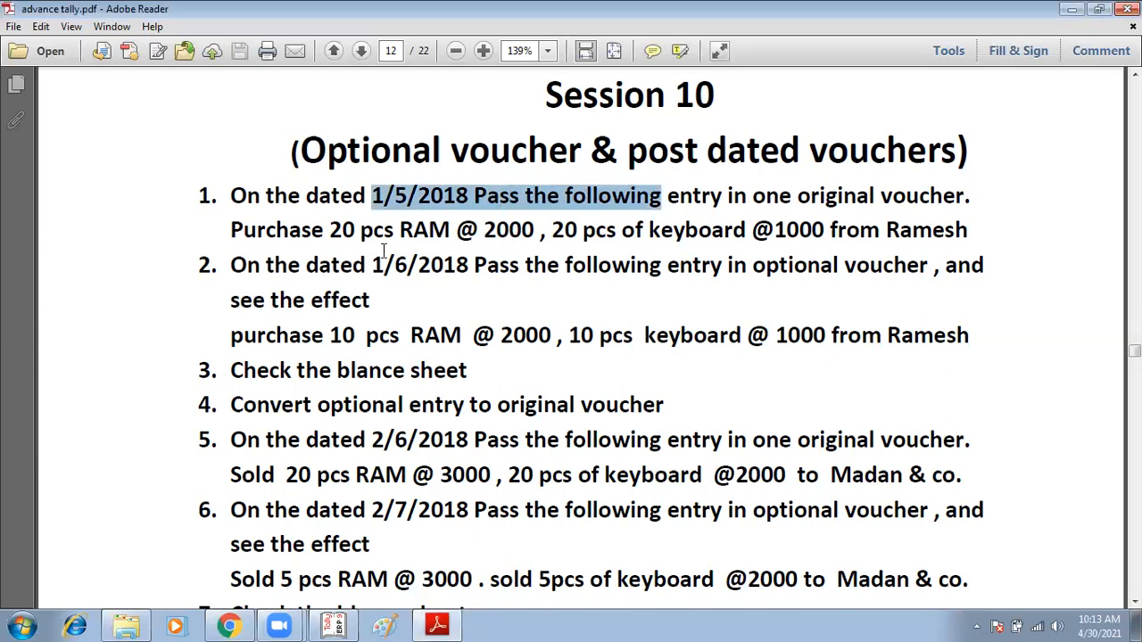
click(353, 619)
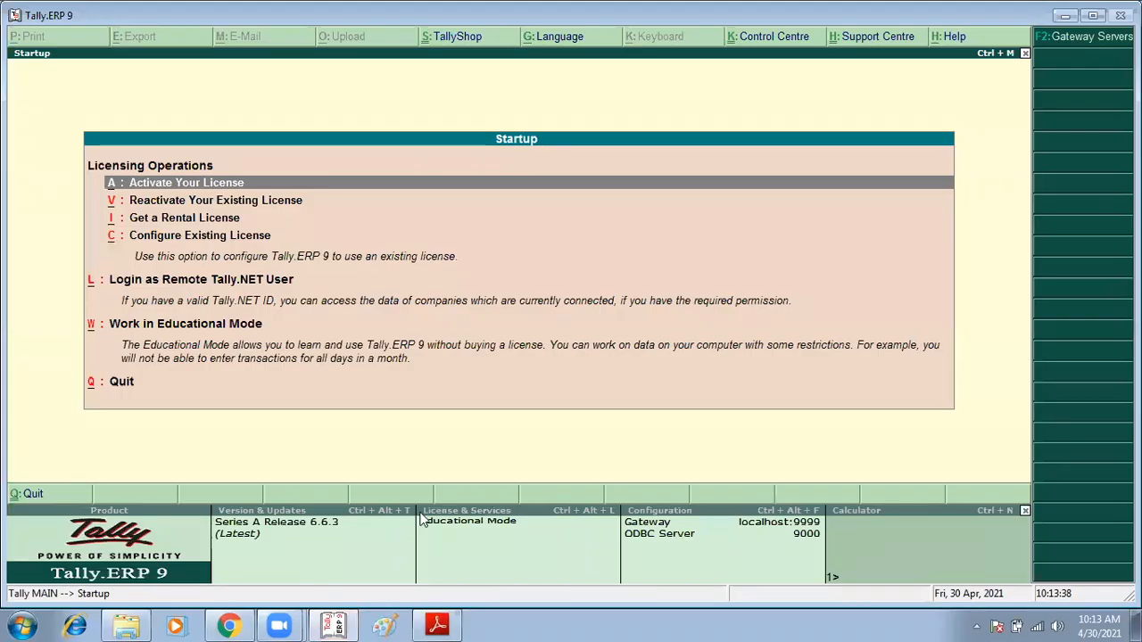
key(Down)
key(Down)
key(Down)
key(Down)
key(Down)
key(Return)
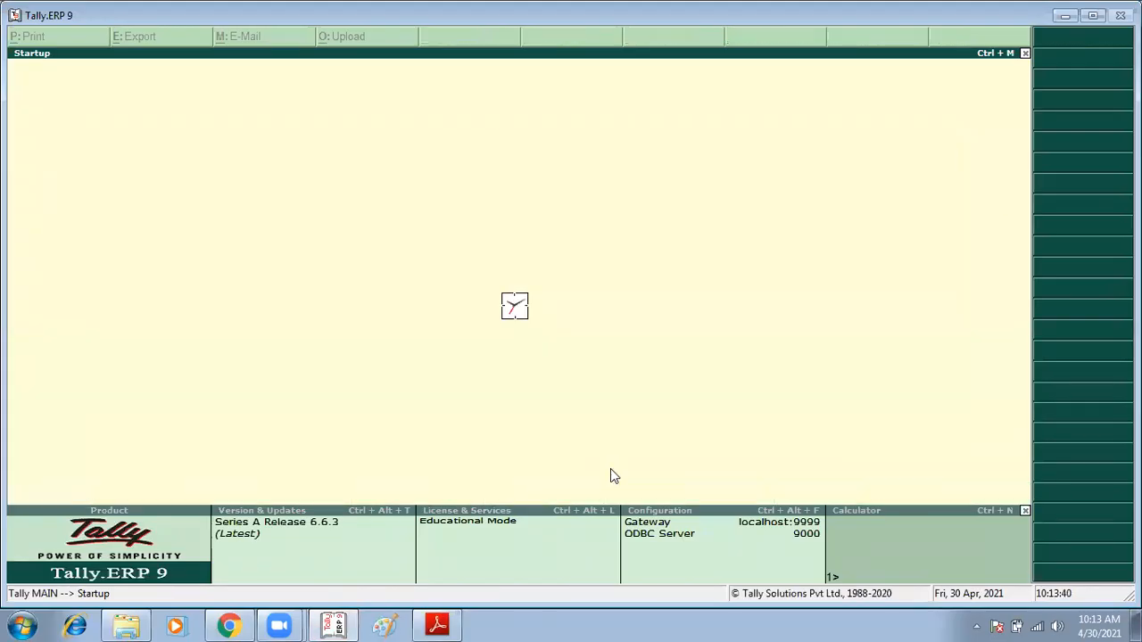
Open a new accounting voucher of type Purchase and set its date to 1/5.
key(v)
key(F9)
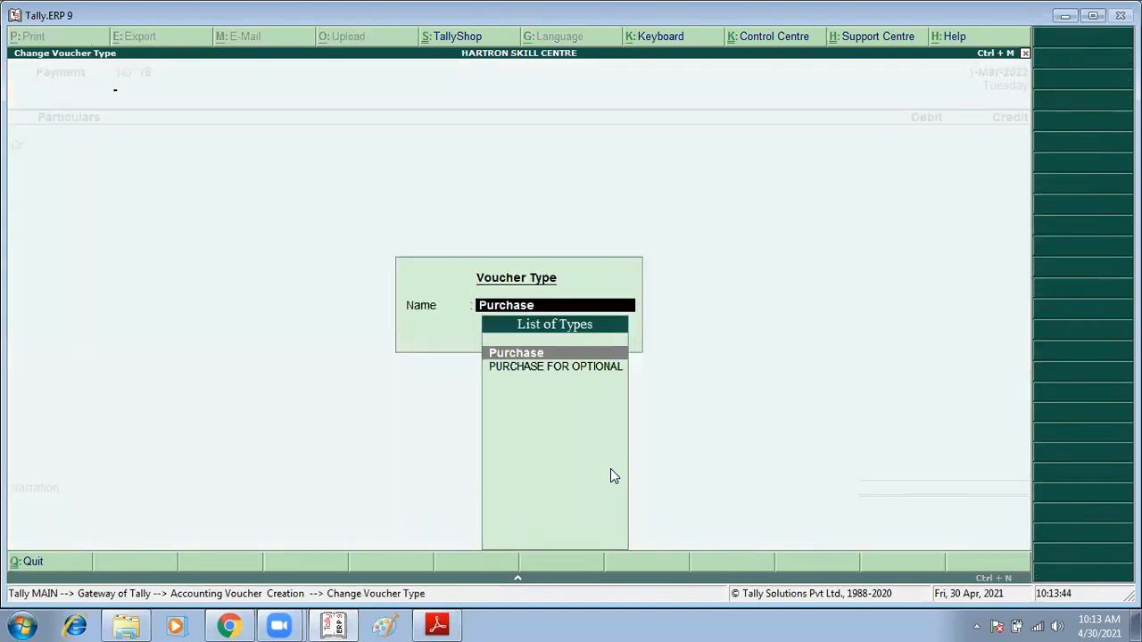
key(Return)
key(F2)
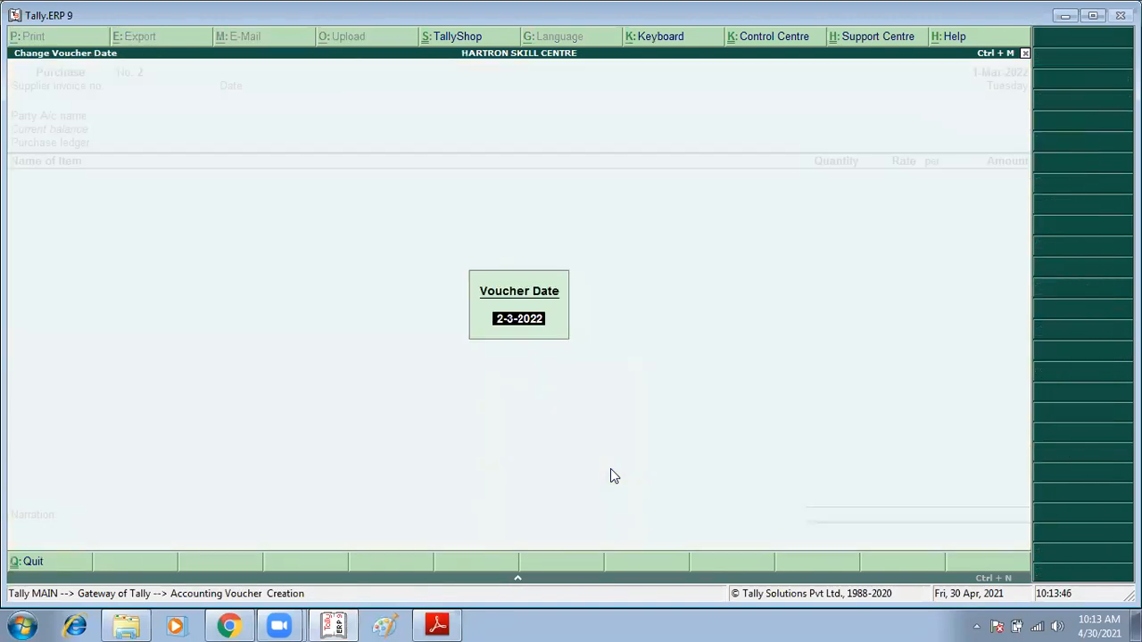
text(1/5)
key(Return)
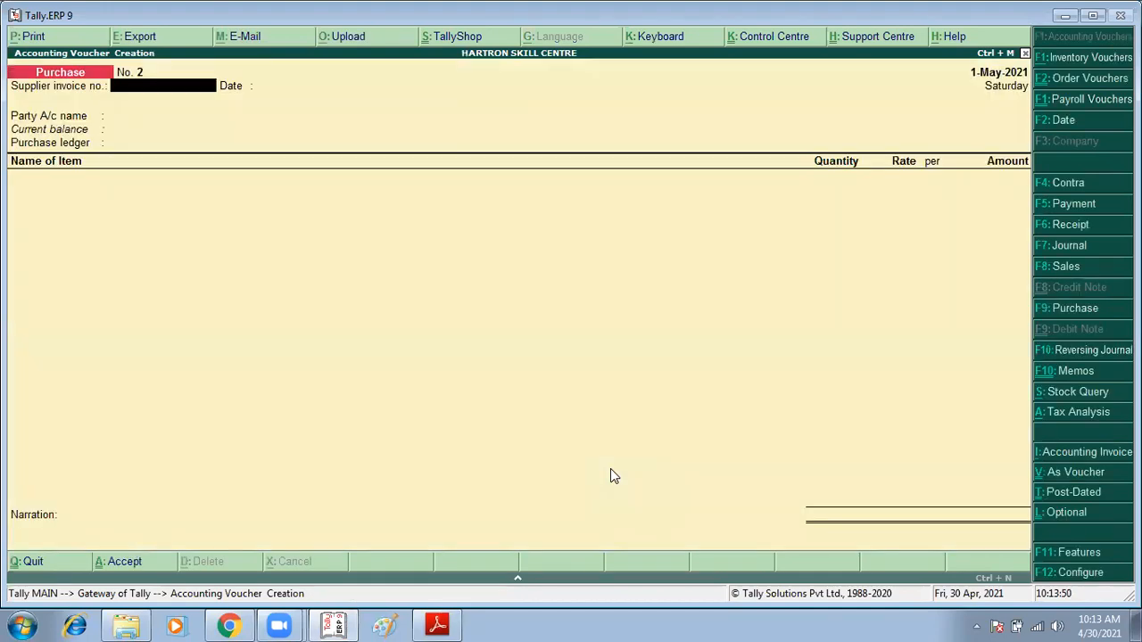
Enter supplier invoice number 1 with the date 1-May-2021 in the purchase voucher.
key(alt+Tab)
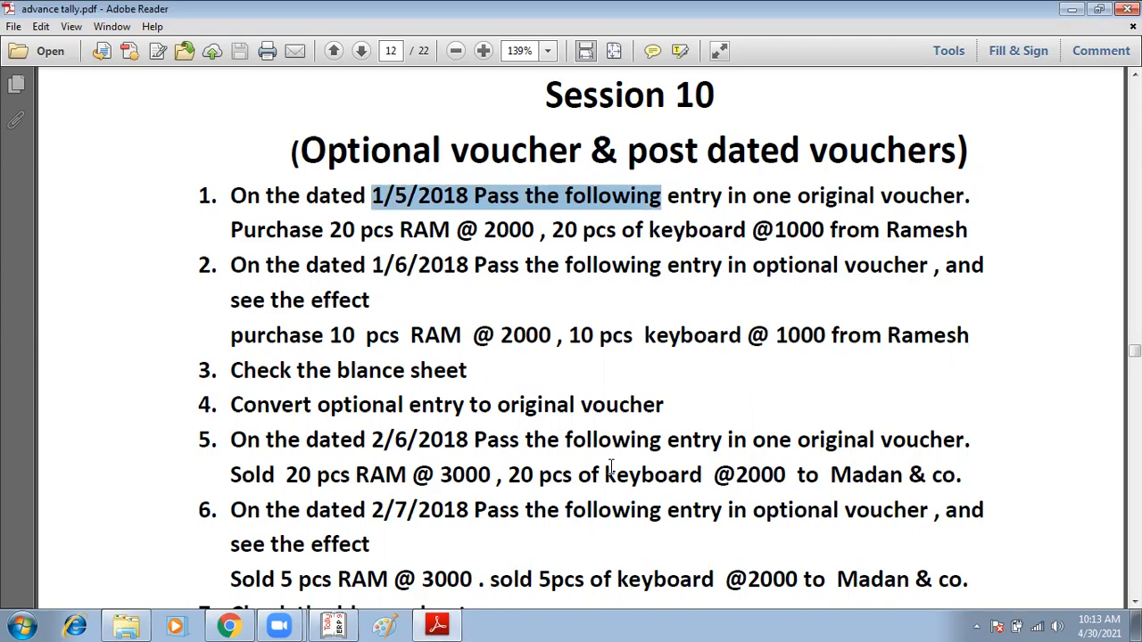
key(alt+Tab)
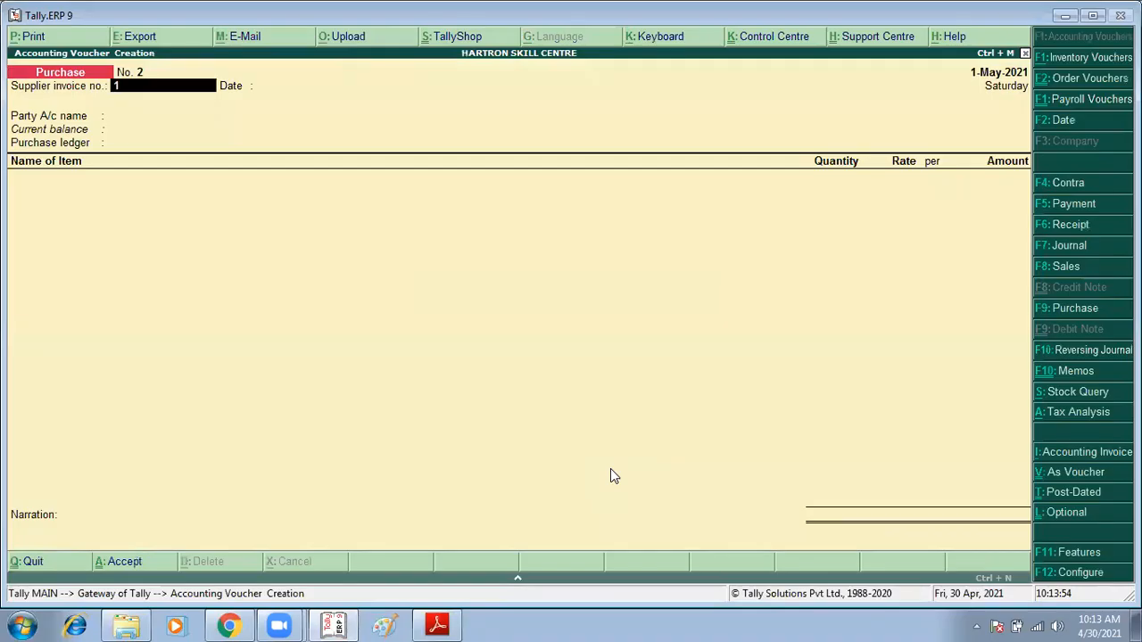
text(1-May-2021)
key(Return)
key(Return)
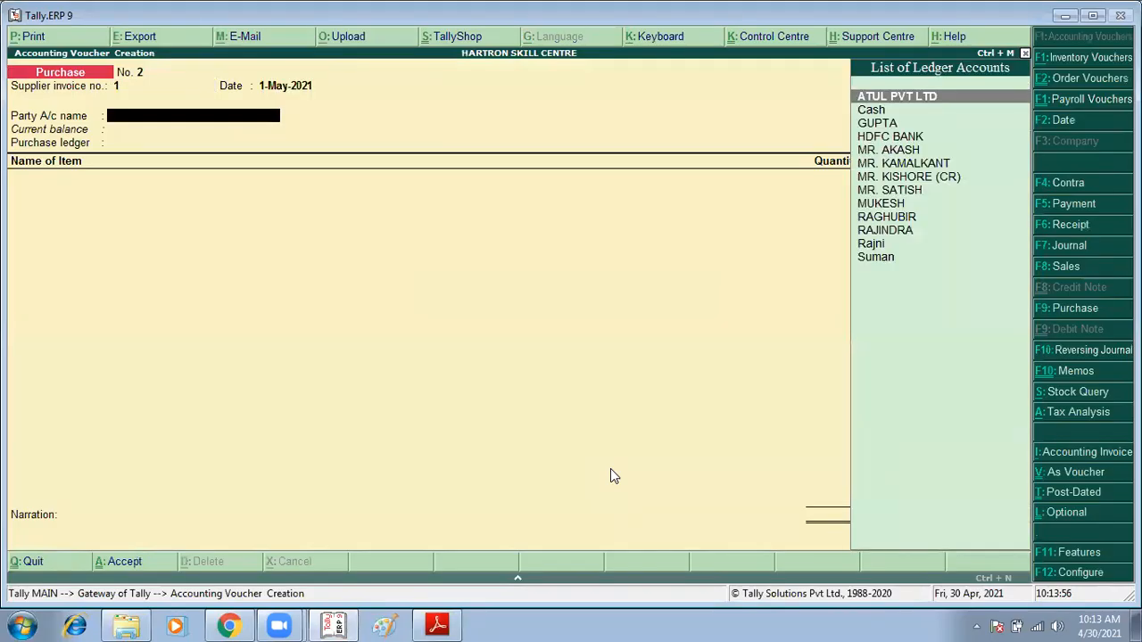
Create the supplier's ledger under Sundry Creditors as the party account, and select PURCHASE as the purchase ledger.
key(alt+Tab)
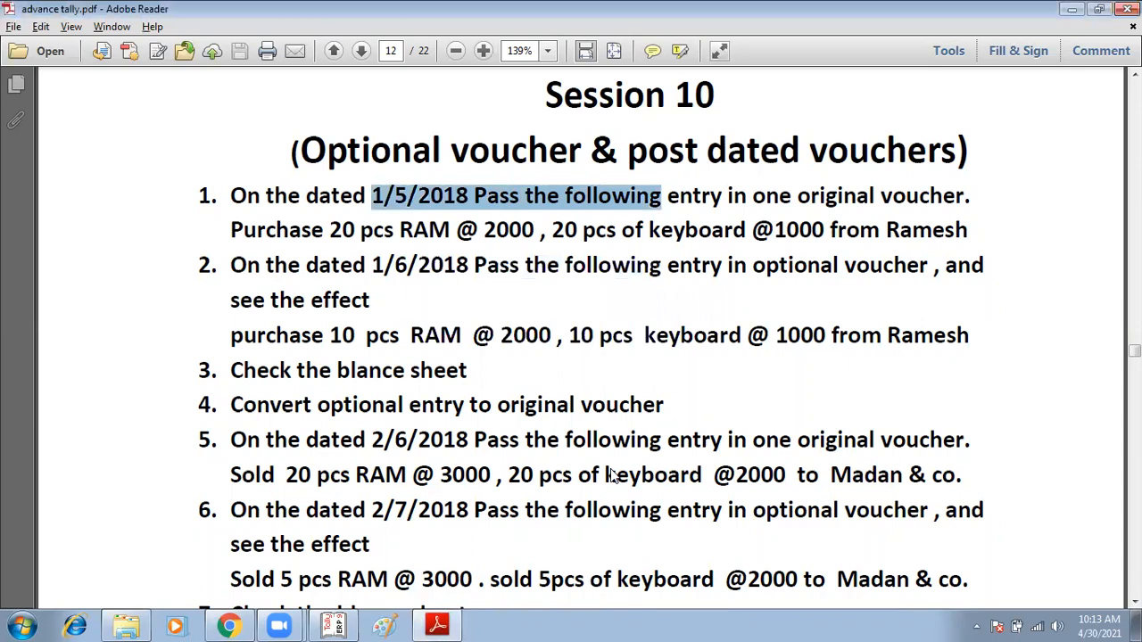
key(alt+Tab)
text(Ra)
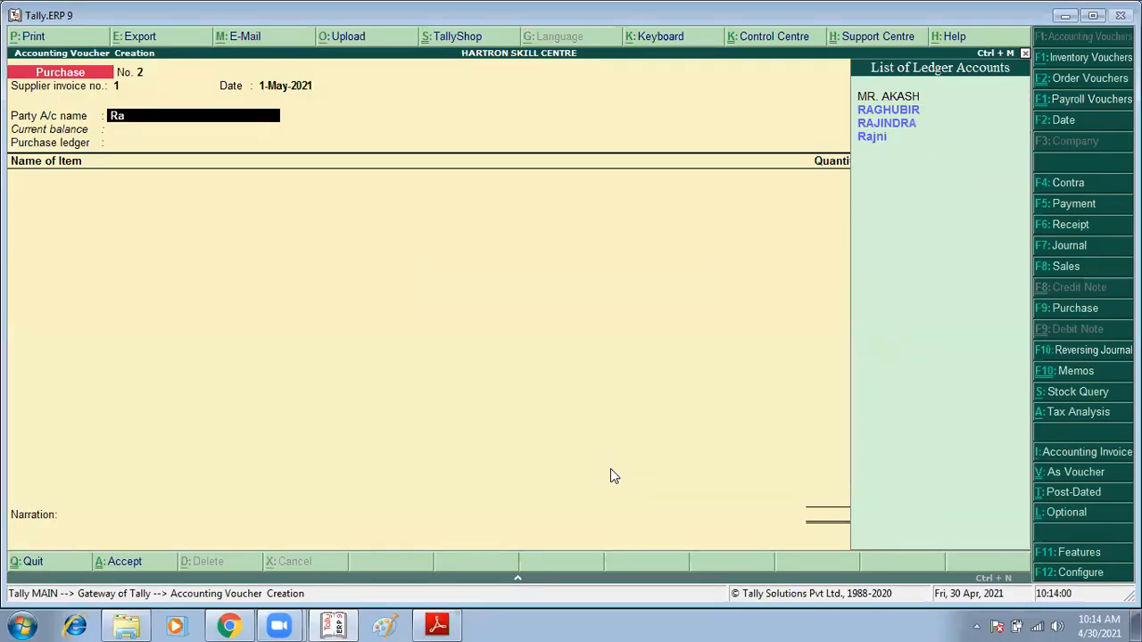
key(alt+c)
text(Ramesh)
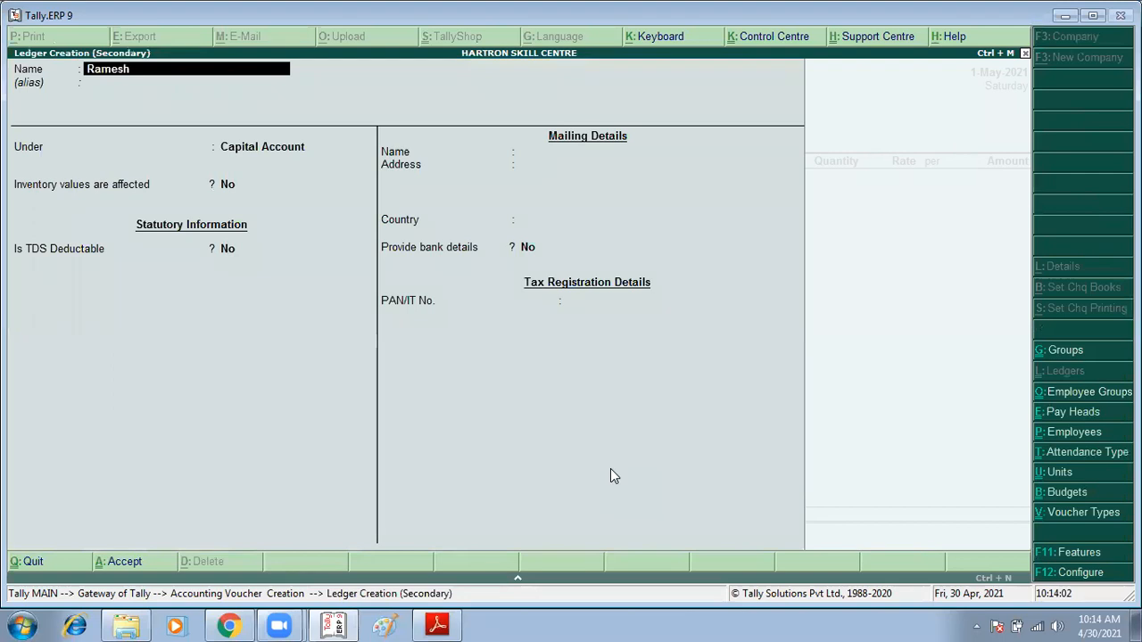
key(Return)
text(Sun)
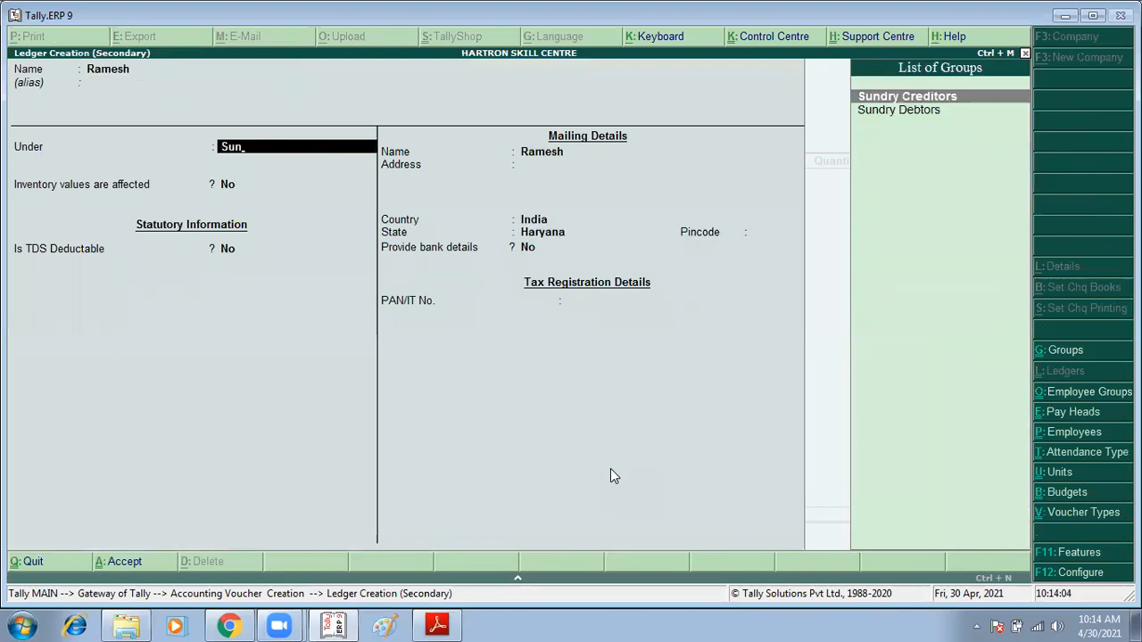
key(Return)
key(ctrl+a)
key(ctrl+a)
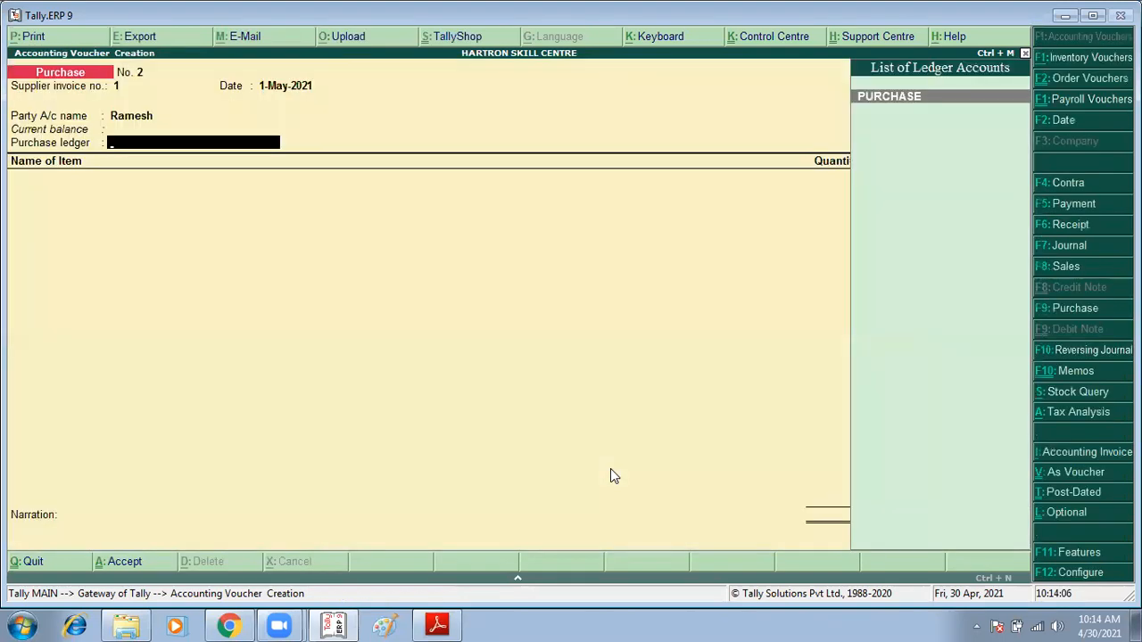
key(Return)
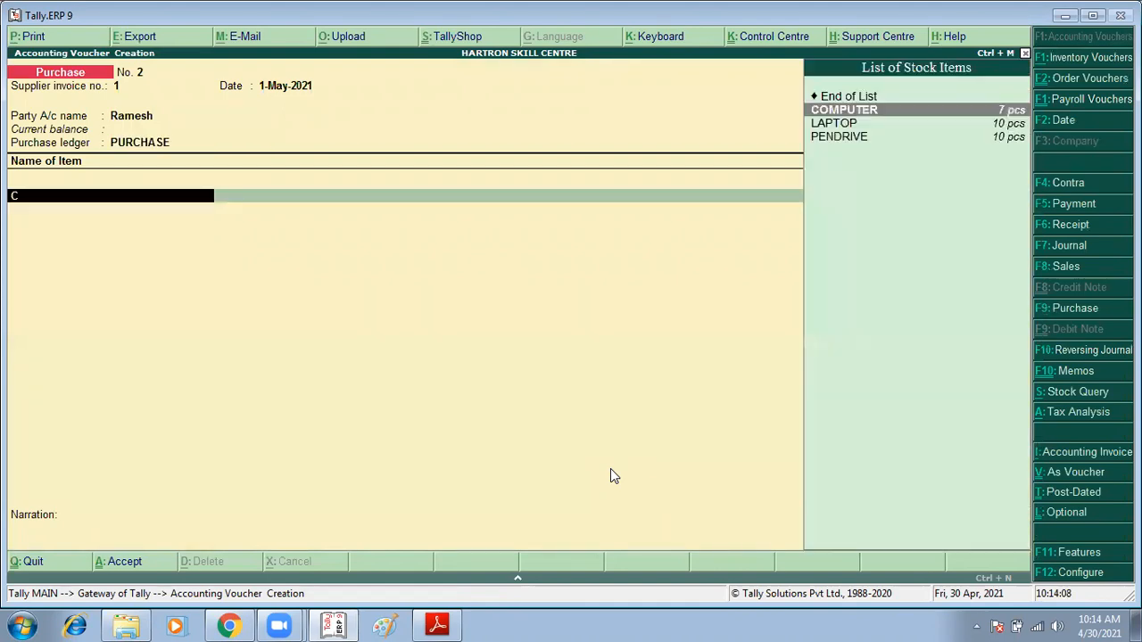
Create the stock item Ram from the voucher's item line, under Primary with pcs as its unit.
key(alt+Tab)
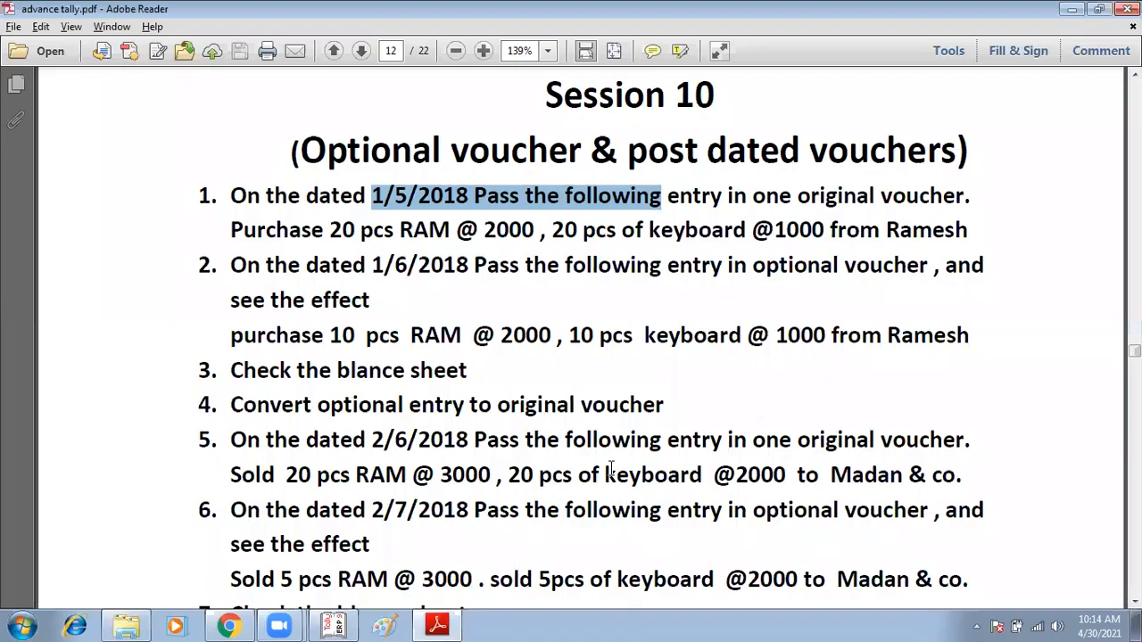
key(alt+Tab)
text(C)
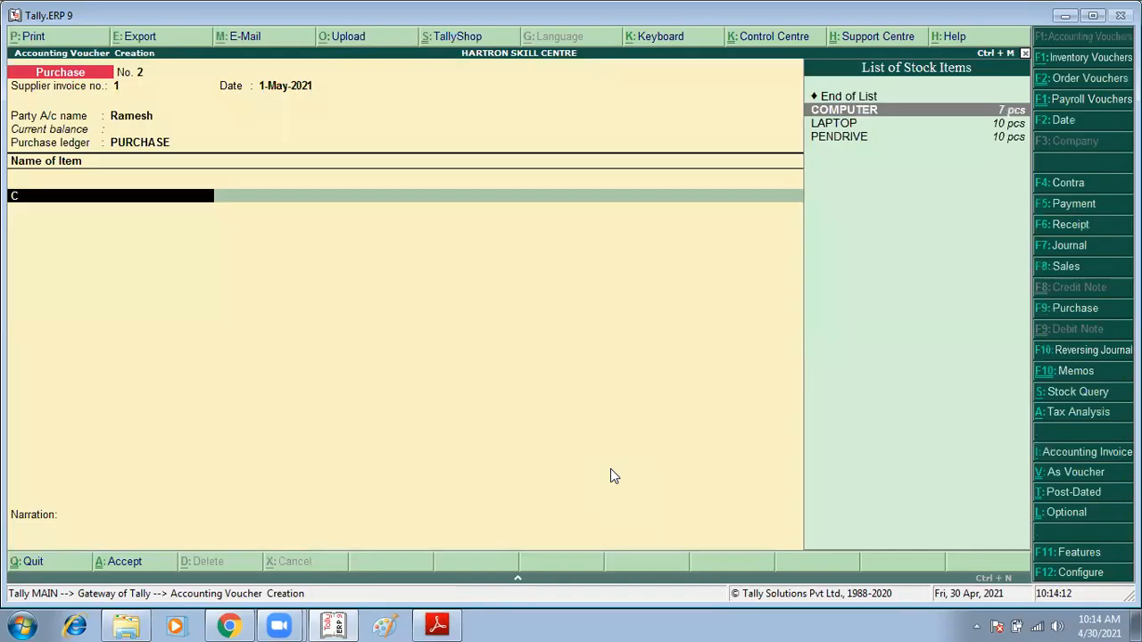
key(BackSpace)
text(Ra)
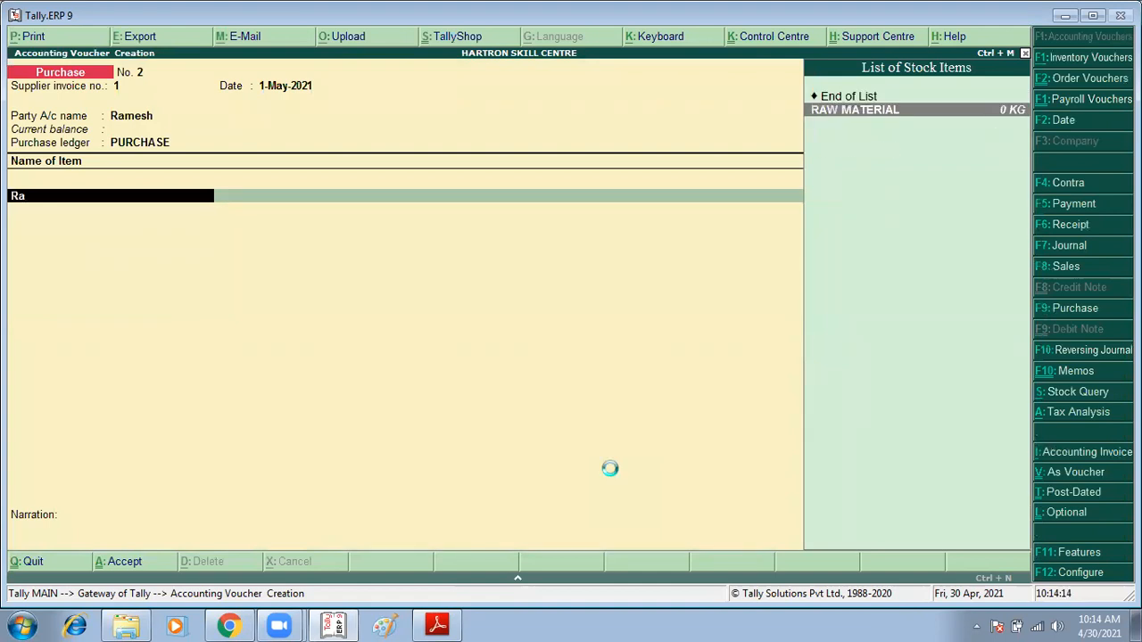
text(m)
key(alt+c)
key(Return)
key(Return)
key(Return)
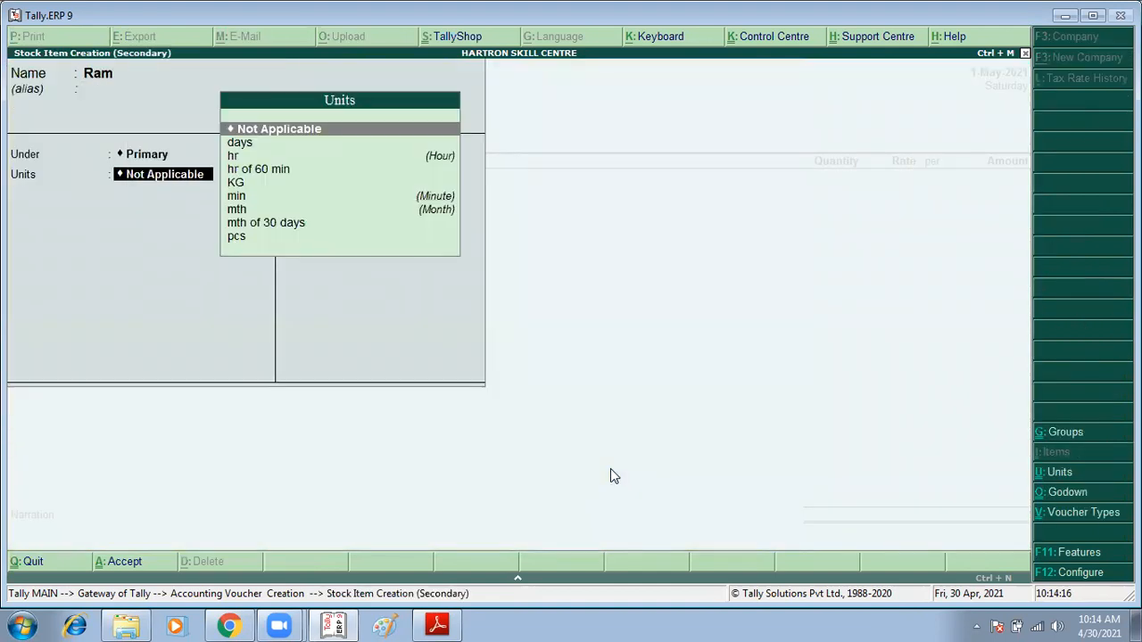
text(pcs)
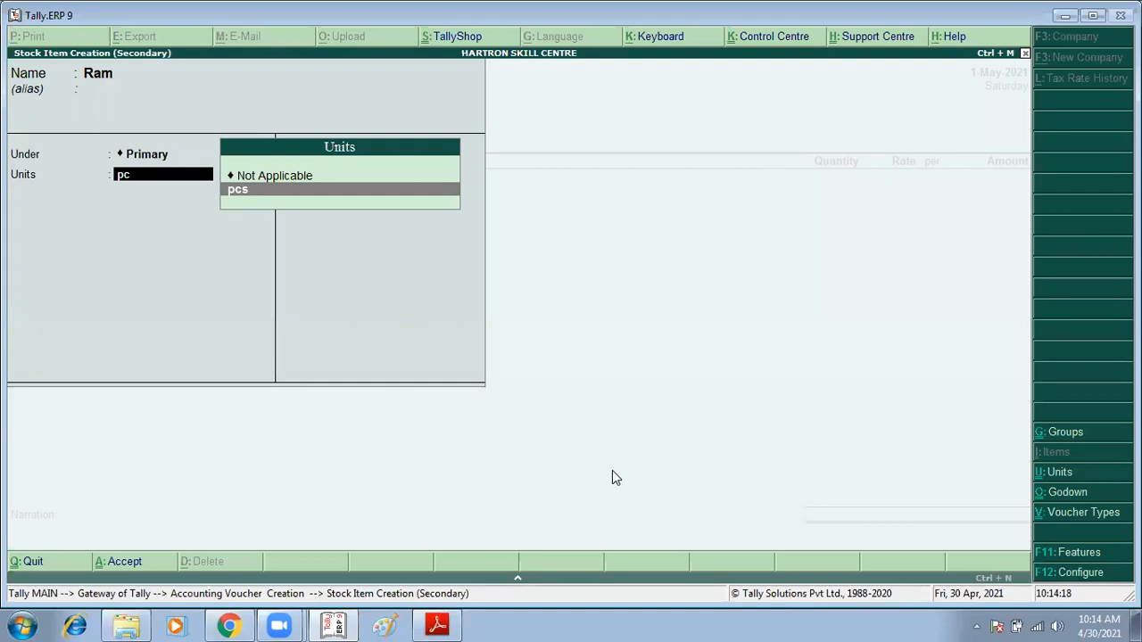
key(Return)
key(ctrl+a)
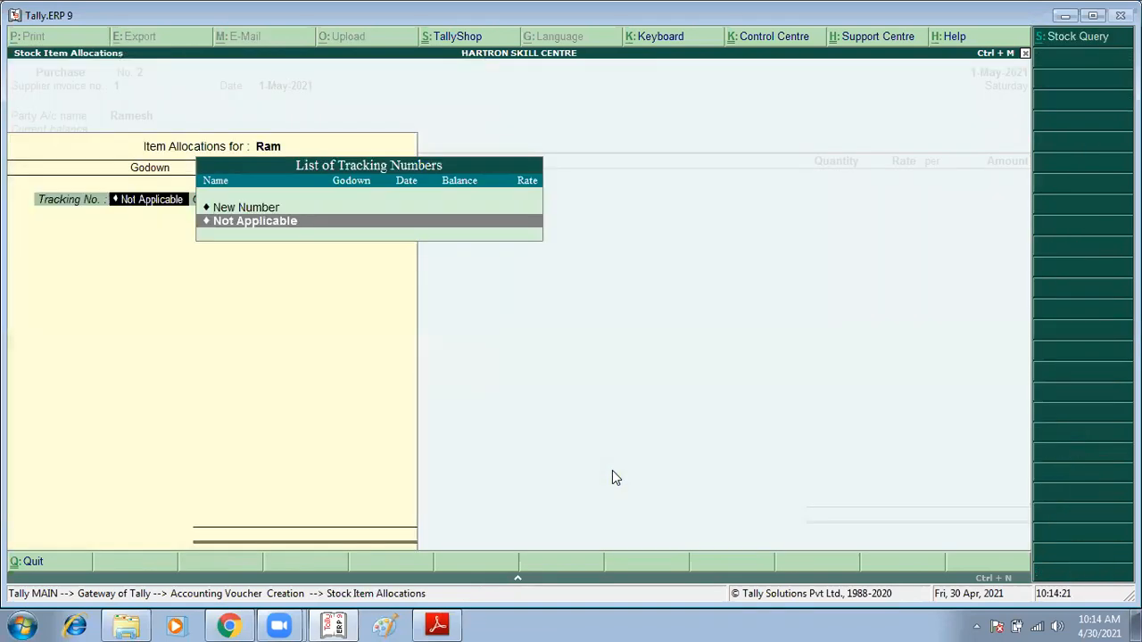
Allocate 20 pcs of Ram at a rate of 2000 to Main Location, with tracking and order numbers Not Applicable.
key(Return)
key(Return)
key(alt+Tab)
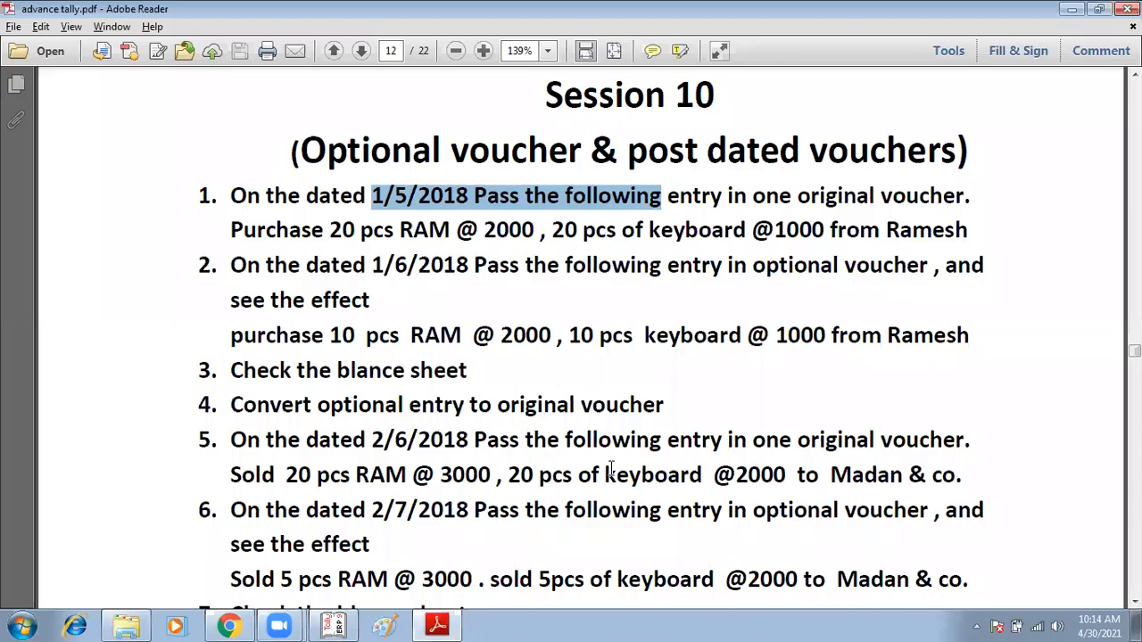
key(alt+Tab)
text(20)
key(Return)
key(alt+Tab)
key(alt+Tab)
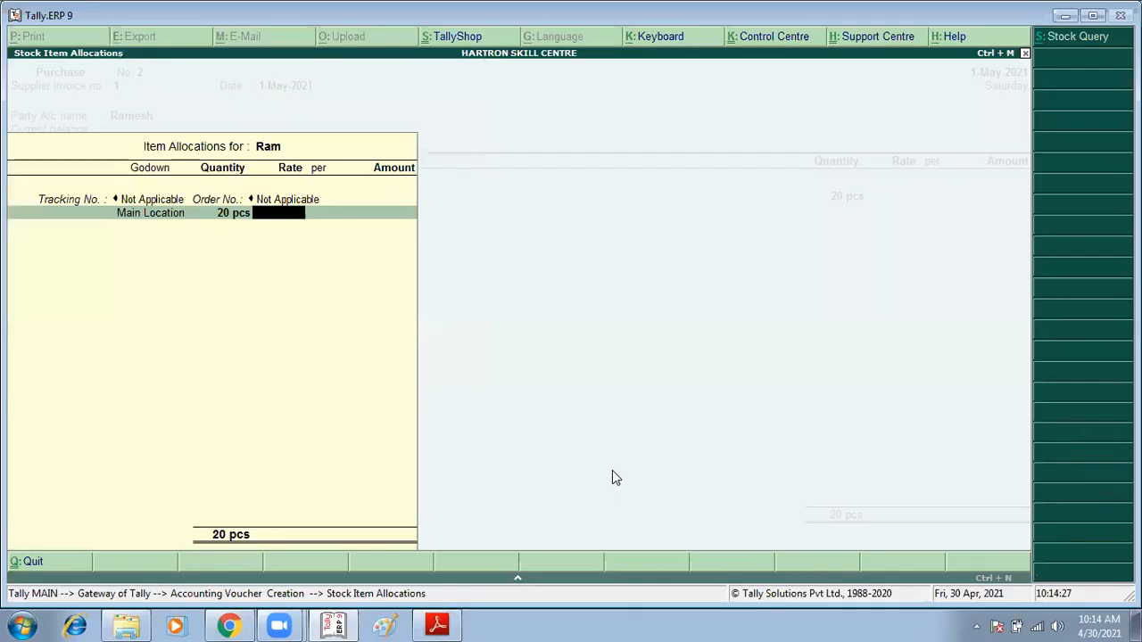
text(2000)
key(Return)
key(Return)
key(Return)
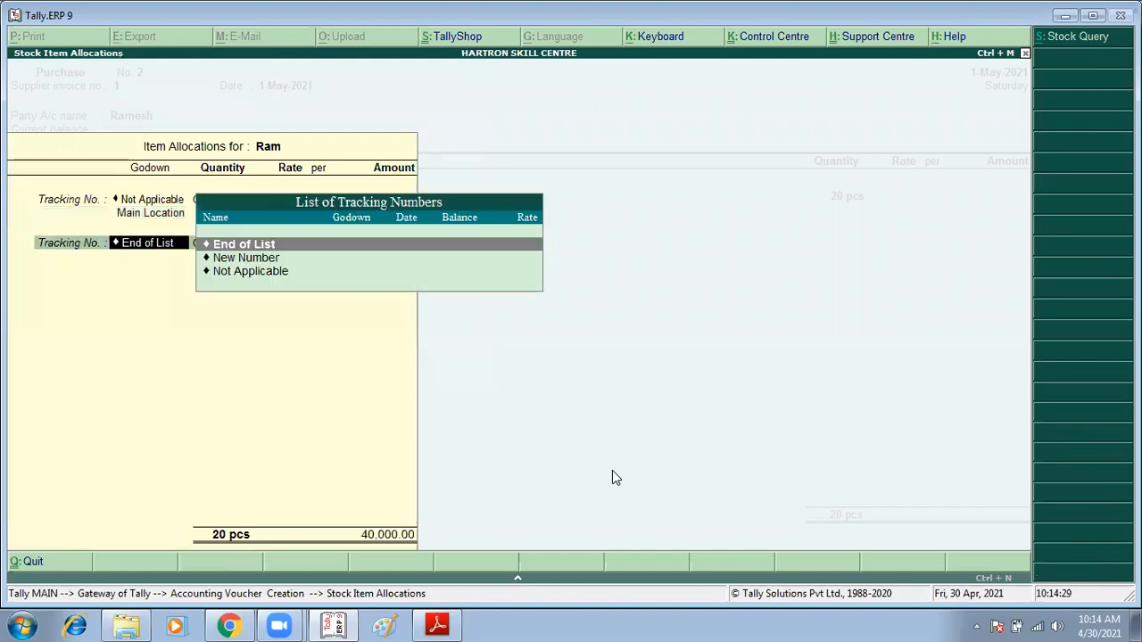
key(Return)
key(Return)
Create the stock item Keyboard from the voucher's second item line, under Primary with pcs as its unit.
key(alt+Tab)
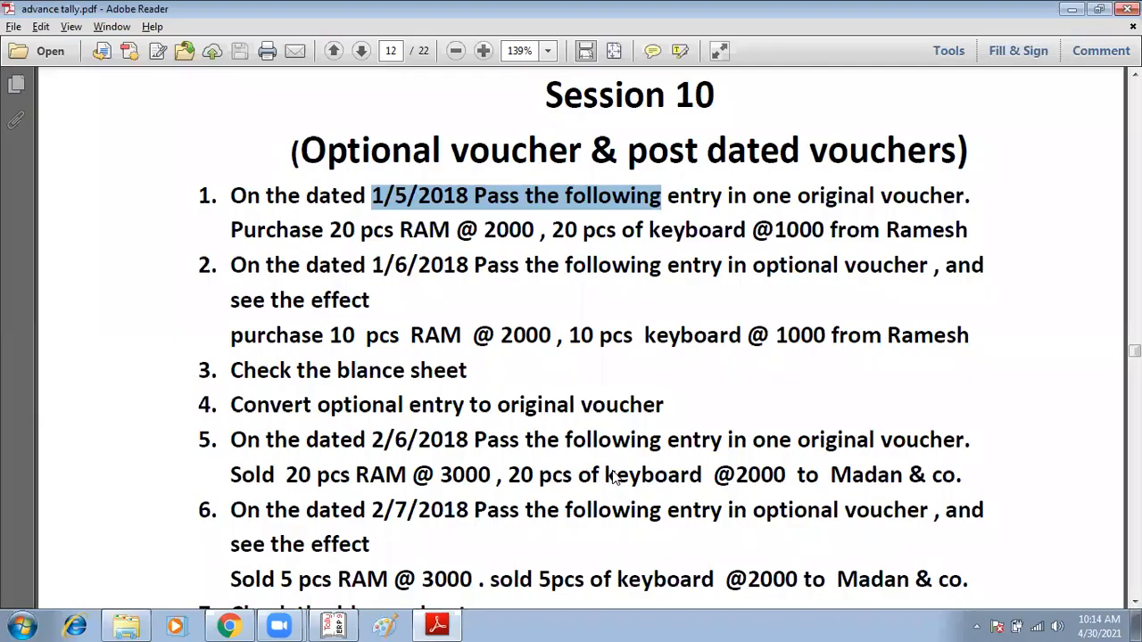
key(alt+Tab)
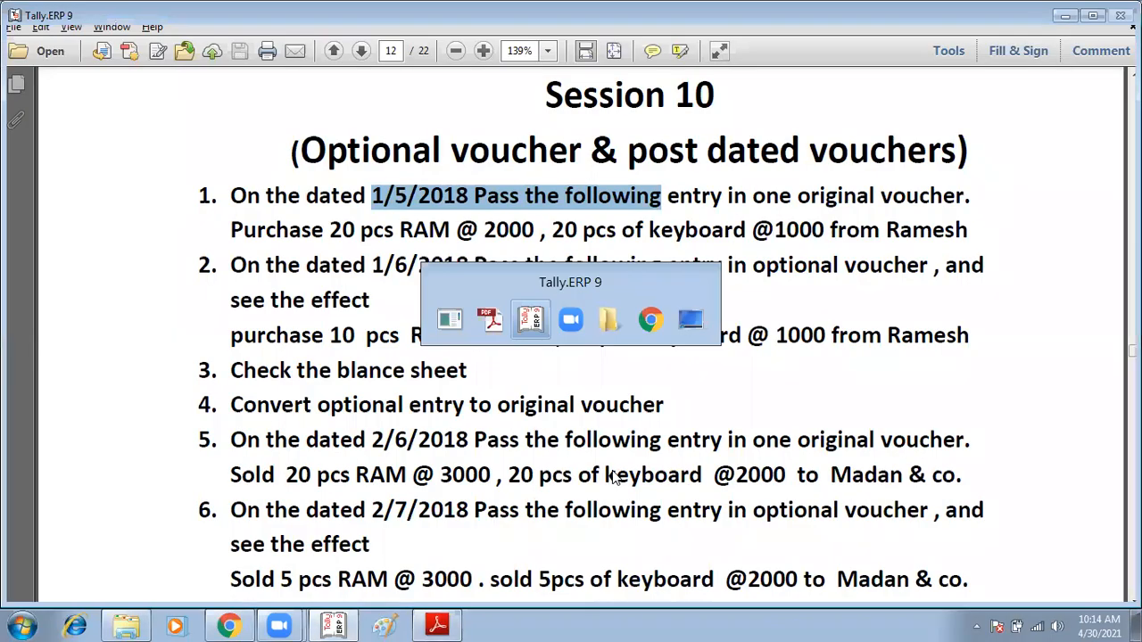
key(alt+c)
text(Keyboard)
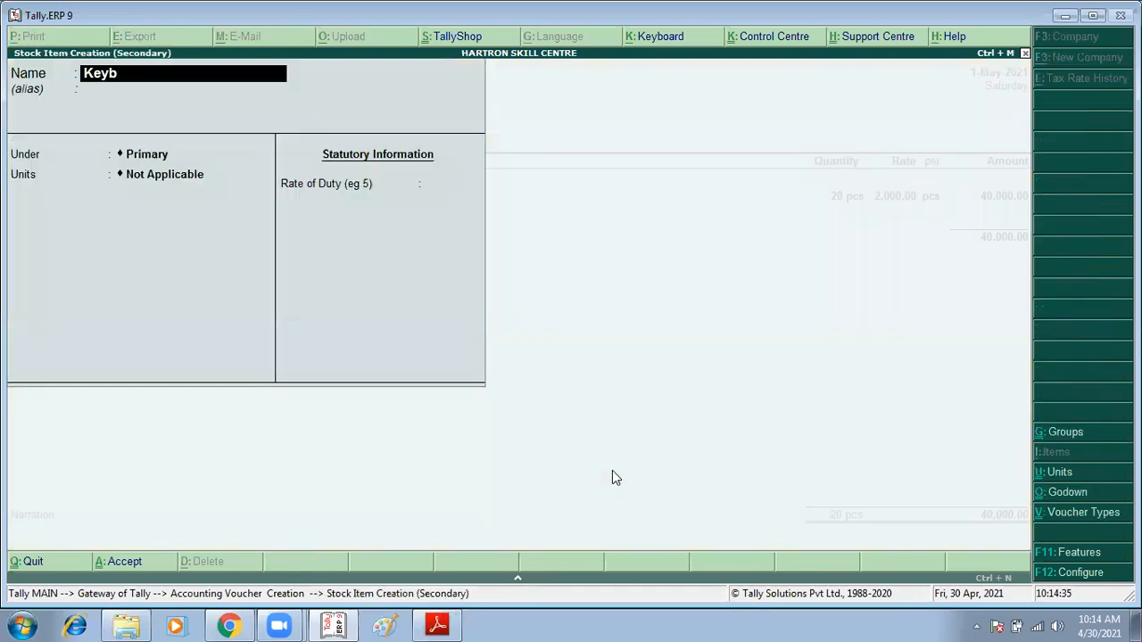
key(Return)
key(Return)
key(Return)
key(Down)
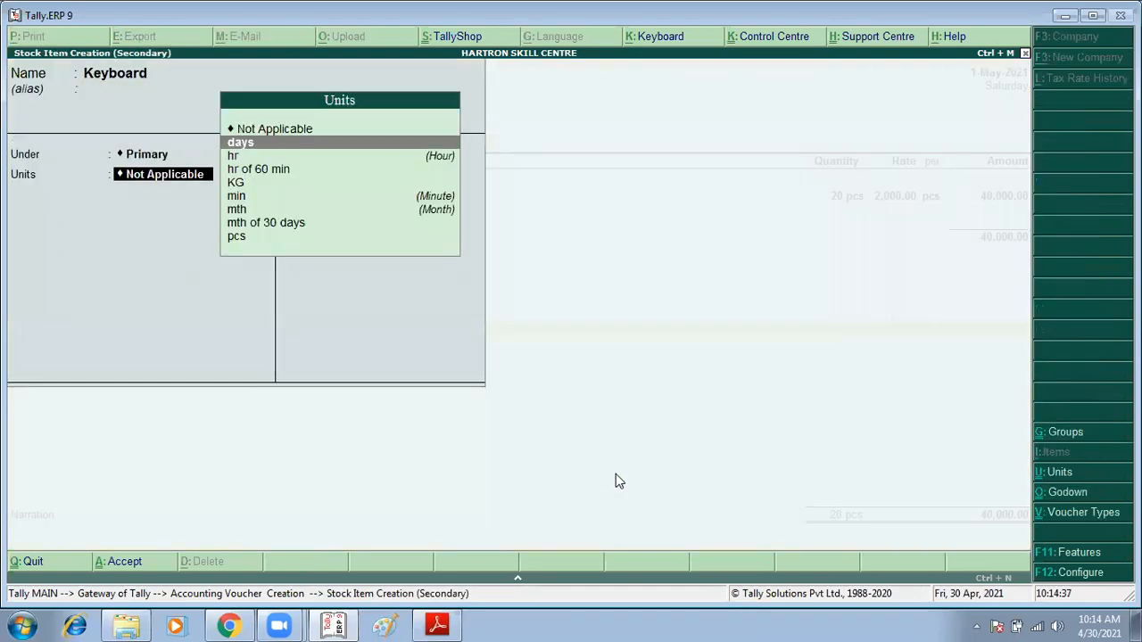
text(p)
key(BackSpace)
key(BackSpace)
key(BackSpace)
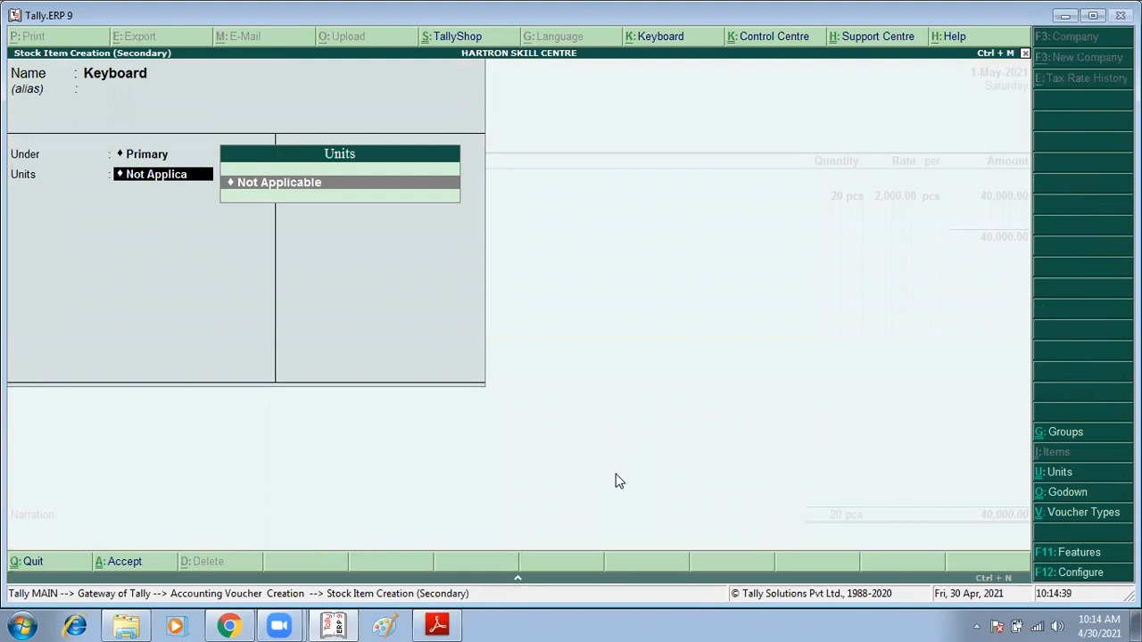
key(BackSpace)
key(BackSpace)
key(BackSpace)
text(pcs)
key(Return)
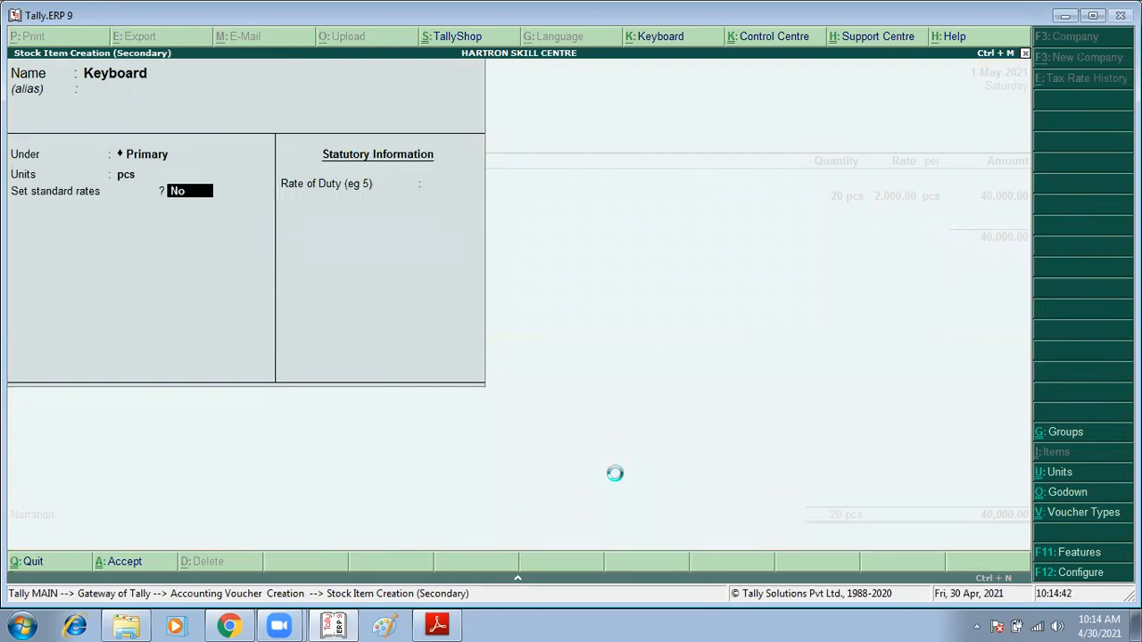
key(ctrl+a)
Allocate 20 pcs of Keyboard at a rate of 1000 to Main Location, and accept the purchase voucher.
key(Return)
key(Return)
key(Return)
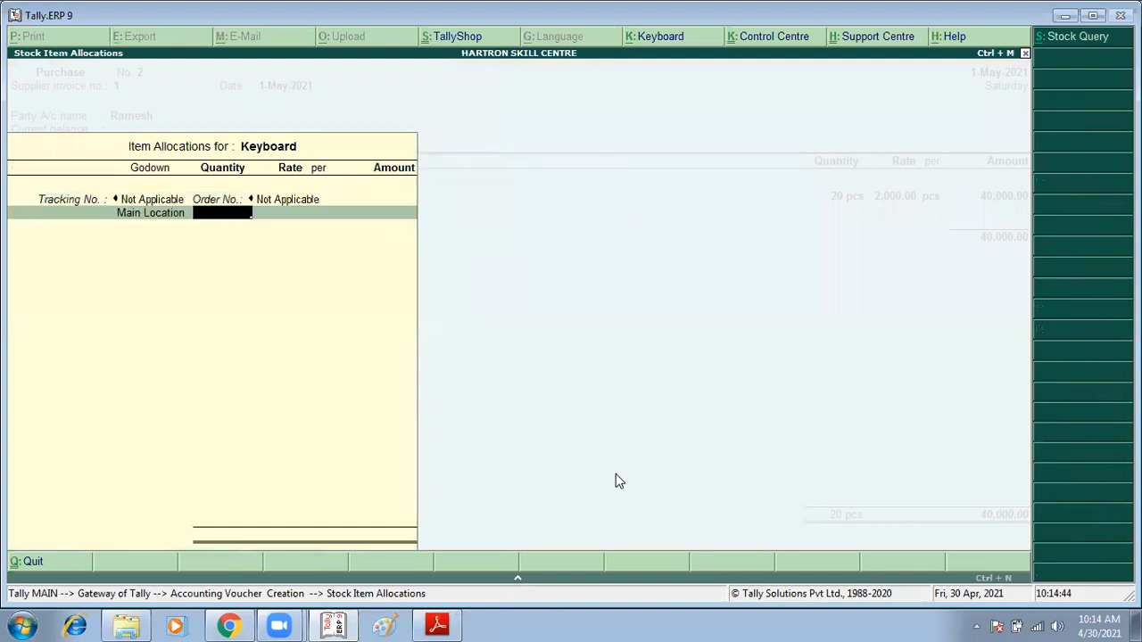
text(20 pcs)
key(Return)
text(1000)
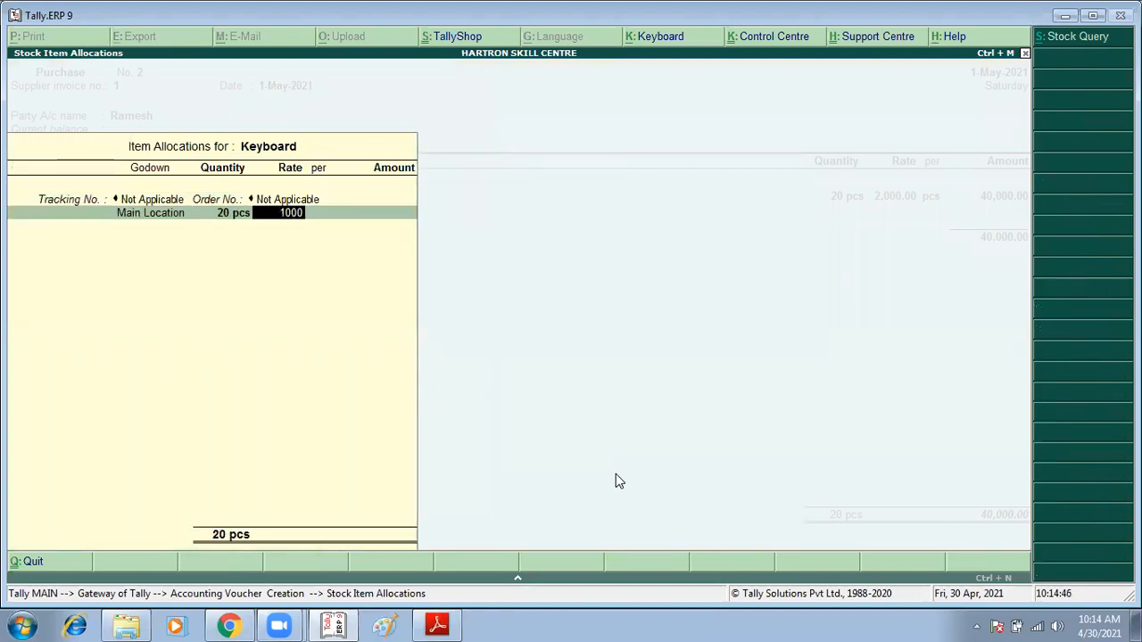
key(Return)
key(Return)
key(Return)
key(Return)
key(Return)
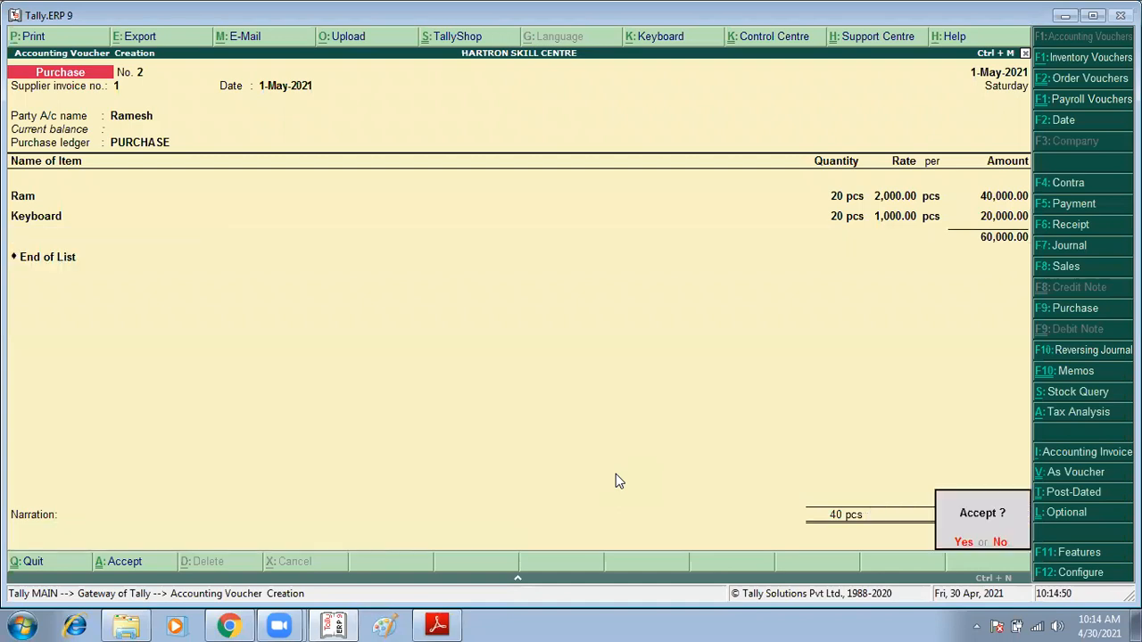
key(Return)
Switch to the exercise PDF in Adobe Reader and read exercise 2 on the optional purchase voucher for RAM and keyboards.
key(alt+Tab)
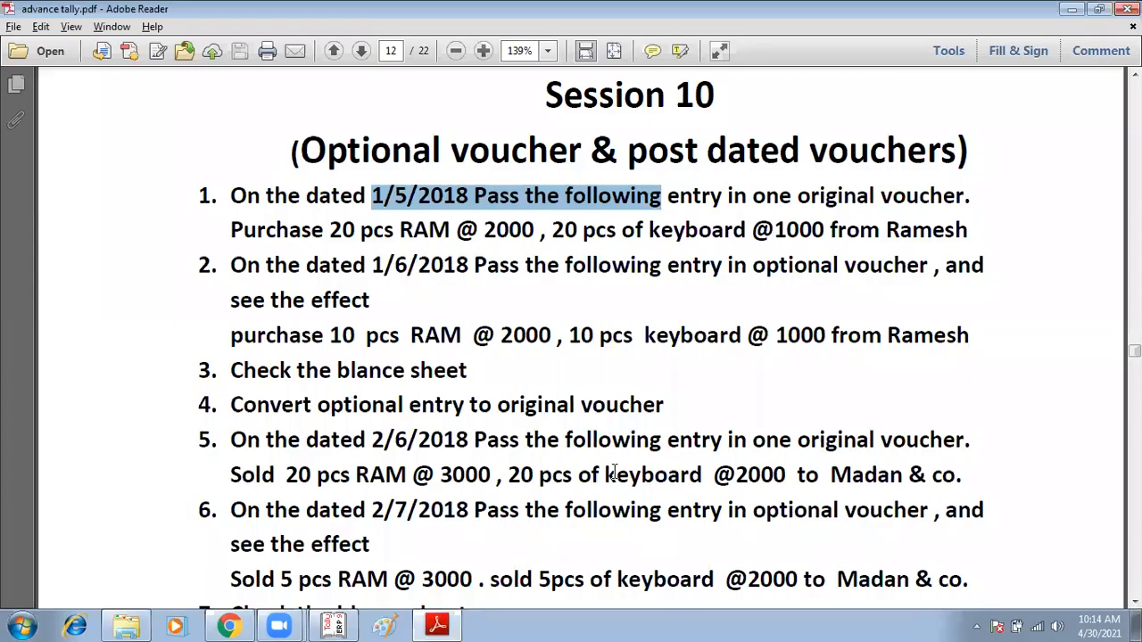
click(497, 284)
drag(371, 264, 472, 265)
drag(701, 265, 848, 265)
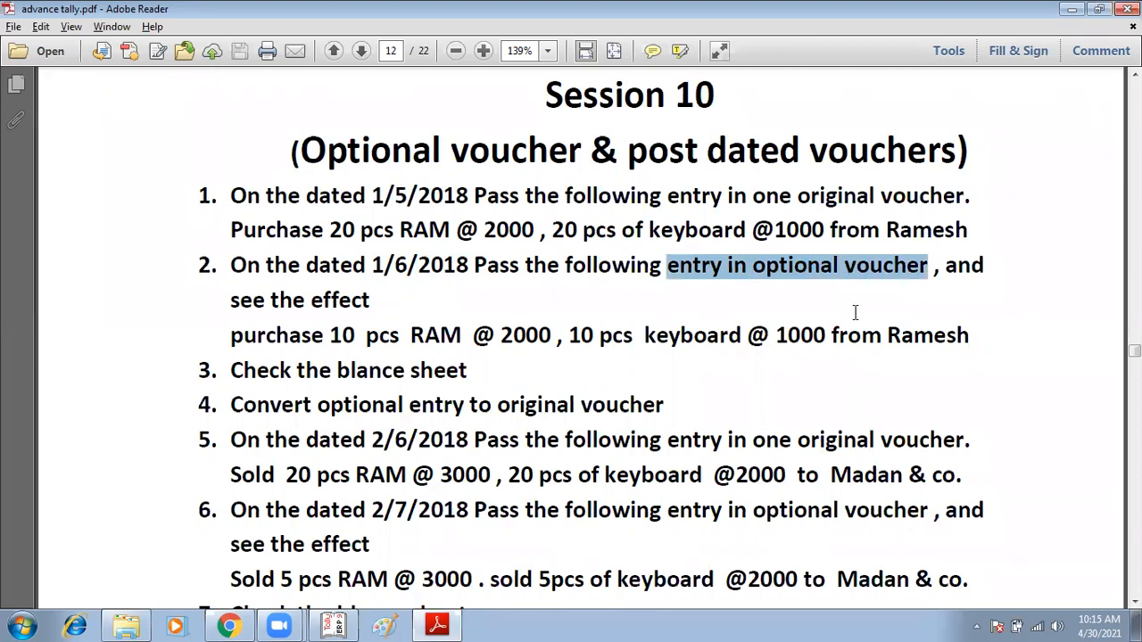
drag(881, 335, 943, 338)
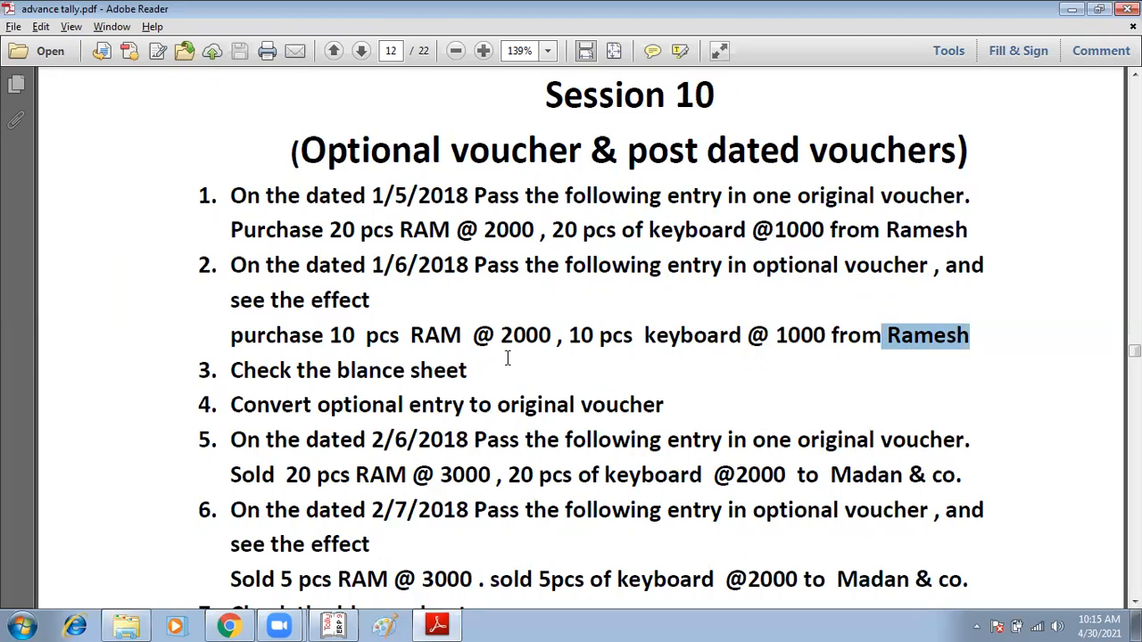
click(402, 336)
drag(402, 336, 552, 337)
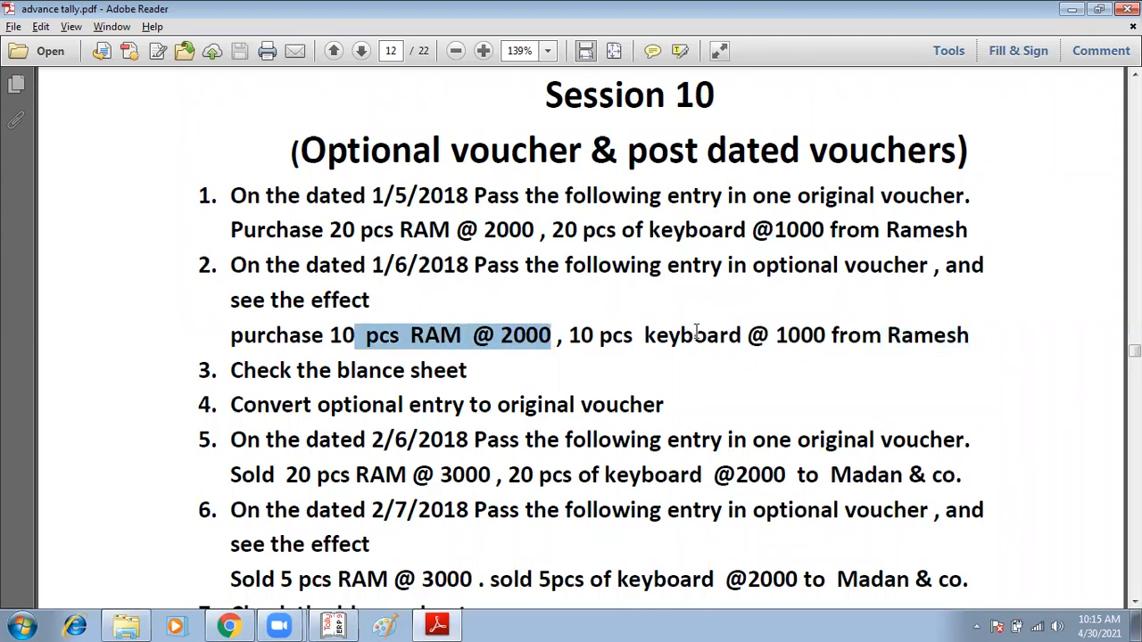
drag(727, 266, 814, 270)
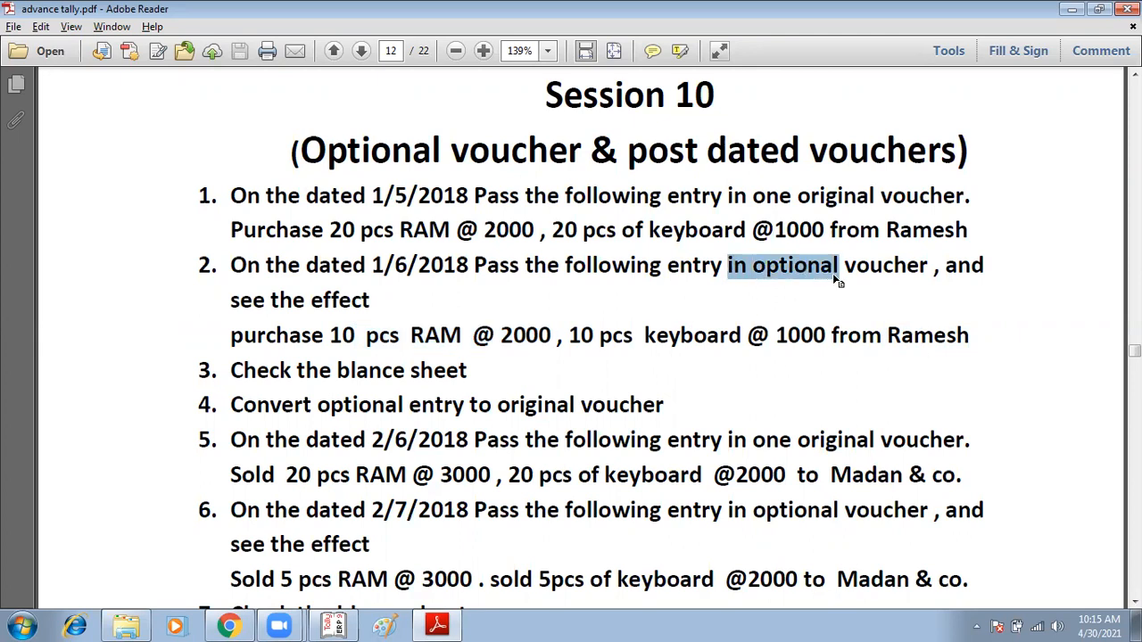
drag(797, 196, 965, 196)
drag(751, 266, 852, 266)
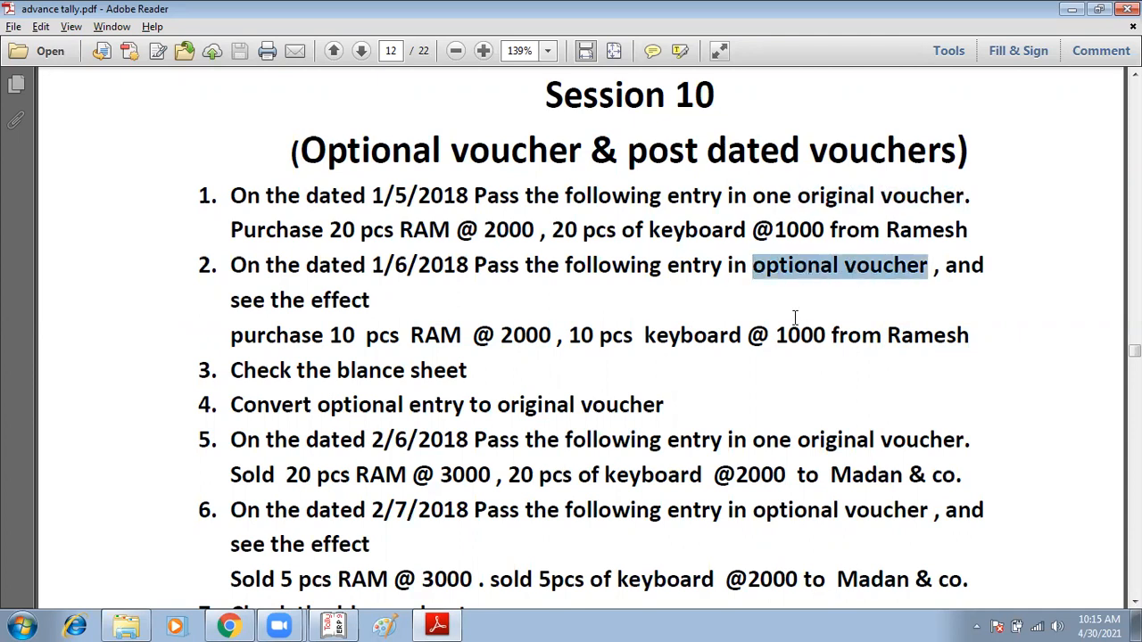
drag(230, 344, 651, 361)
Switch back to Tally.ERP 9 and check the reversing journals and optional vouchers setting in the company's accounting features.
key(alt+Tab)
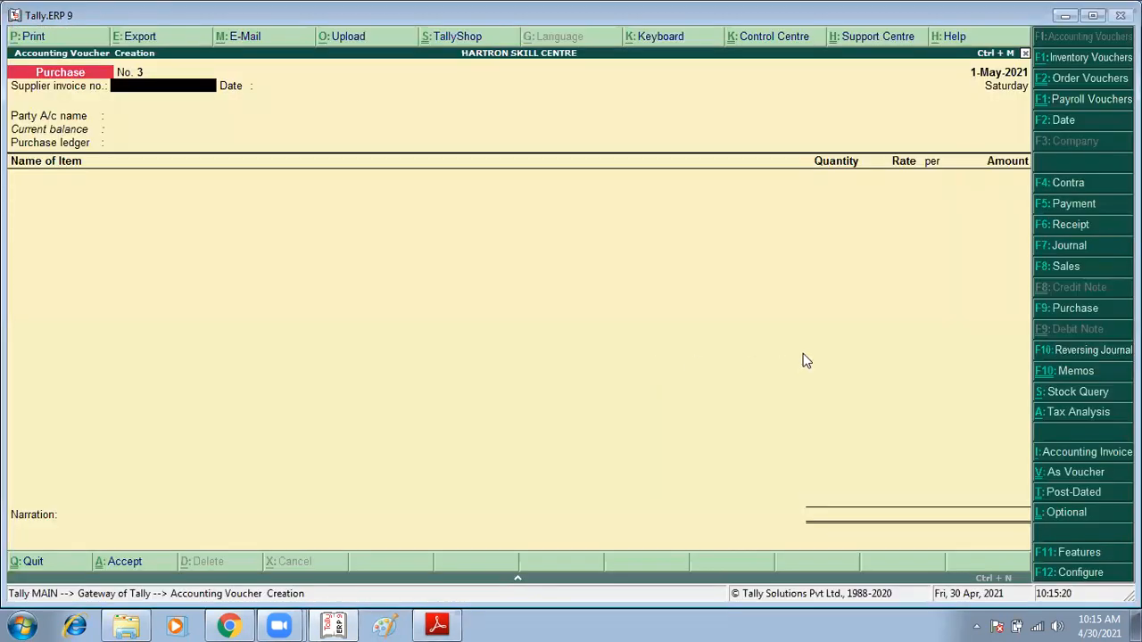
key(F11)
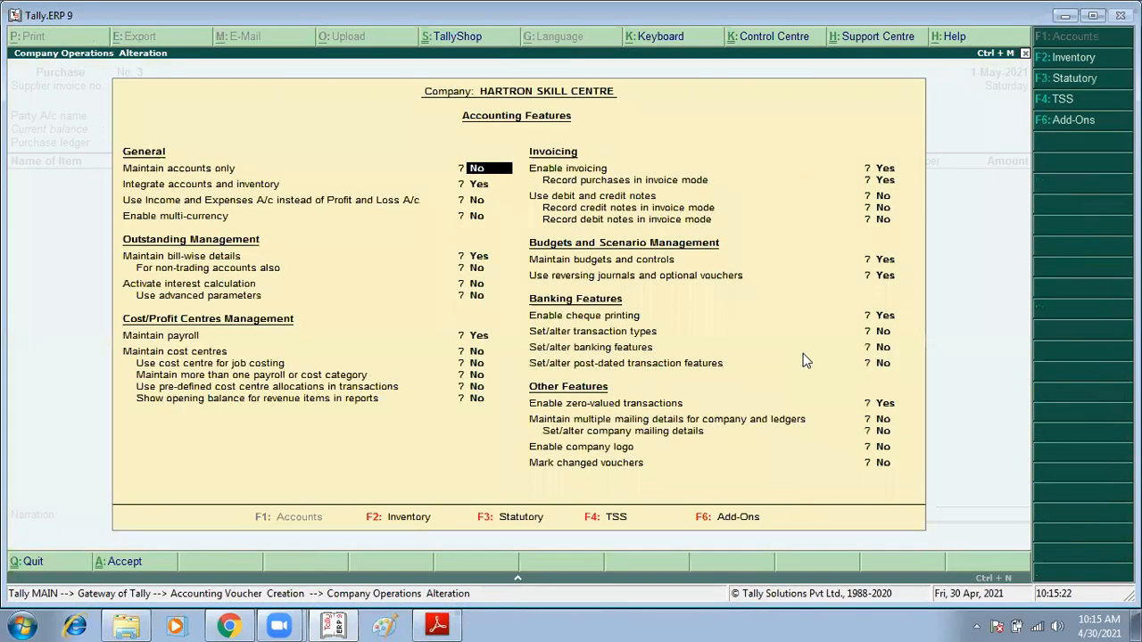
key(Down)
key(Down)
key(Down)
key(Down)
key(Down)
key(Down)
key(Down)
key(Down)
key(Down)
key(Down)
key(Down)
key(Down)
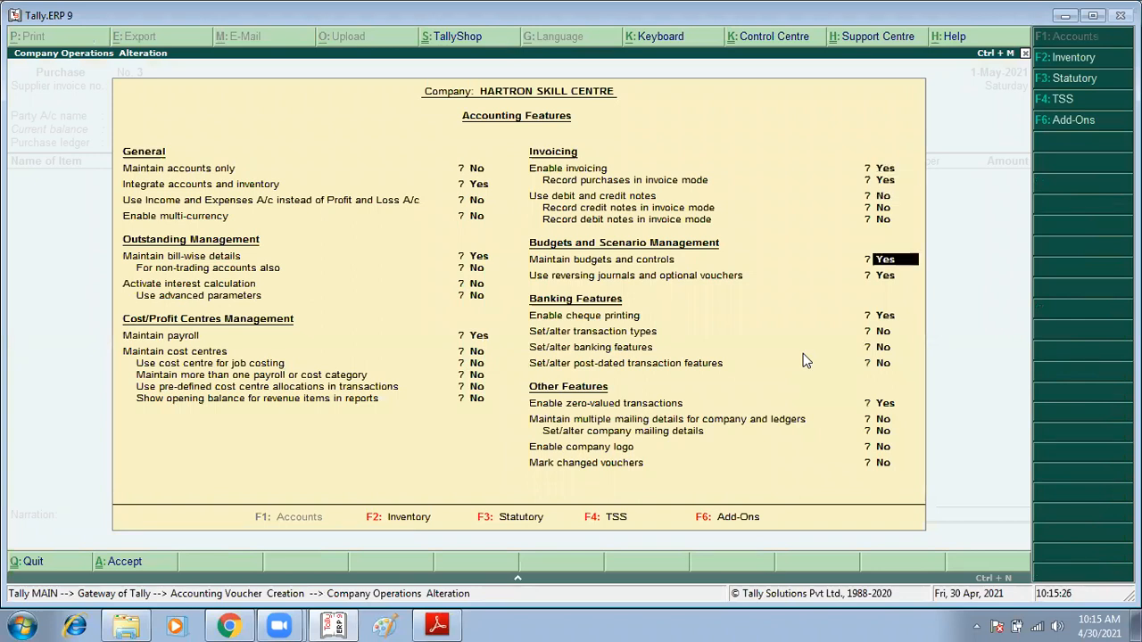
key(Down)
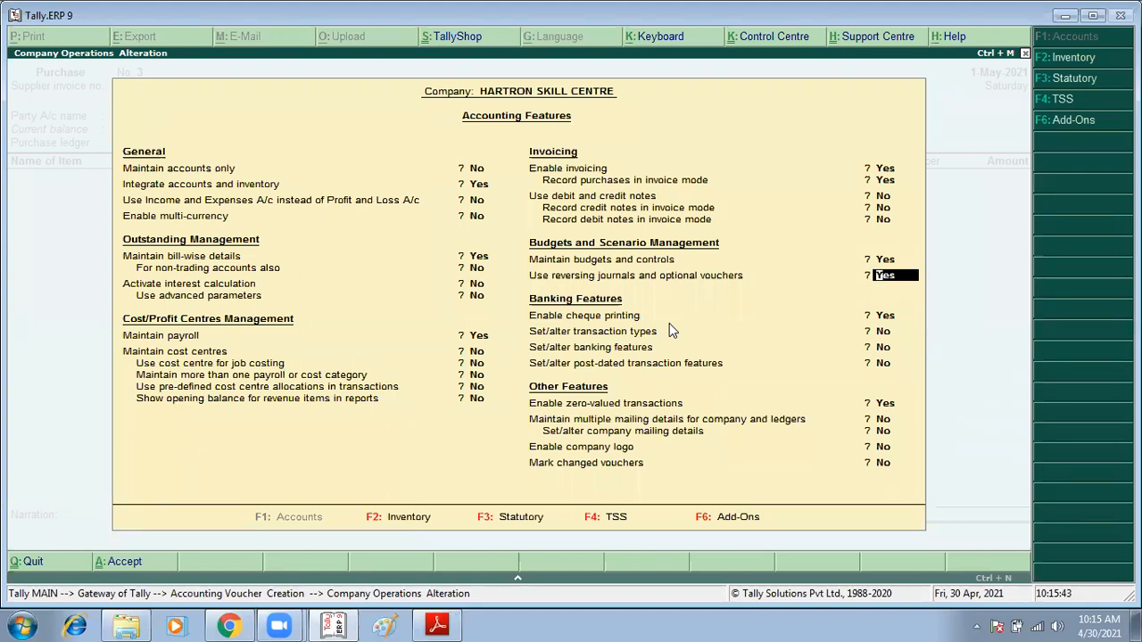
click(230, 625)
scroll(265, 297, down, 1)
scroll(265, 297, up, 1)
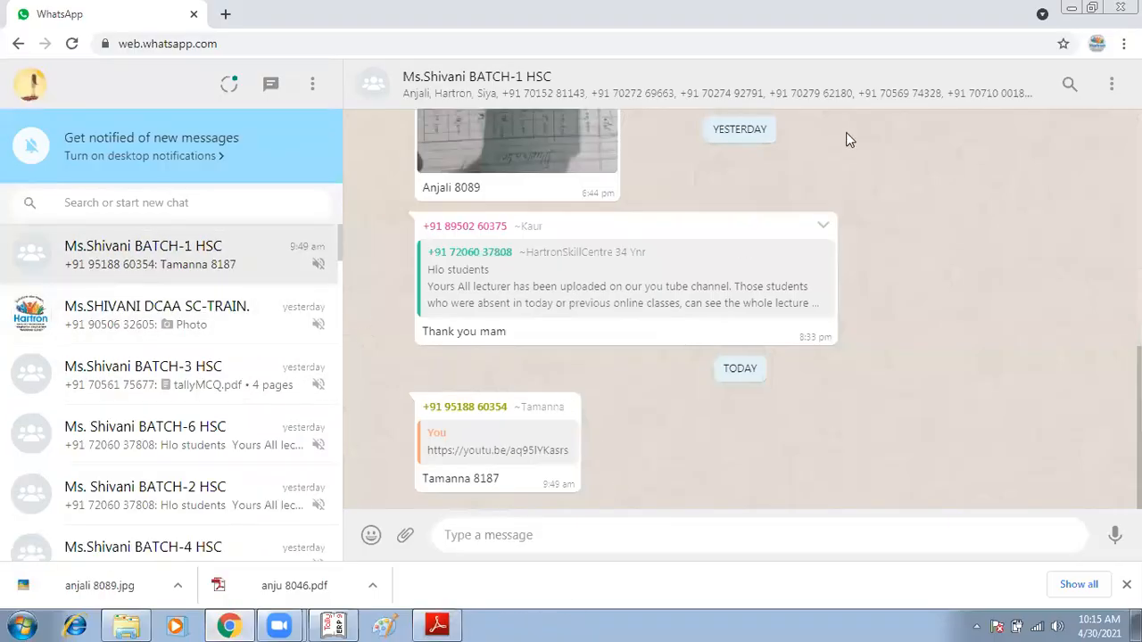
click(1071, 8)
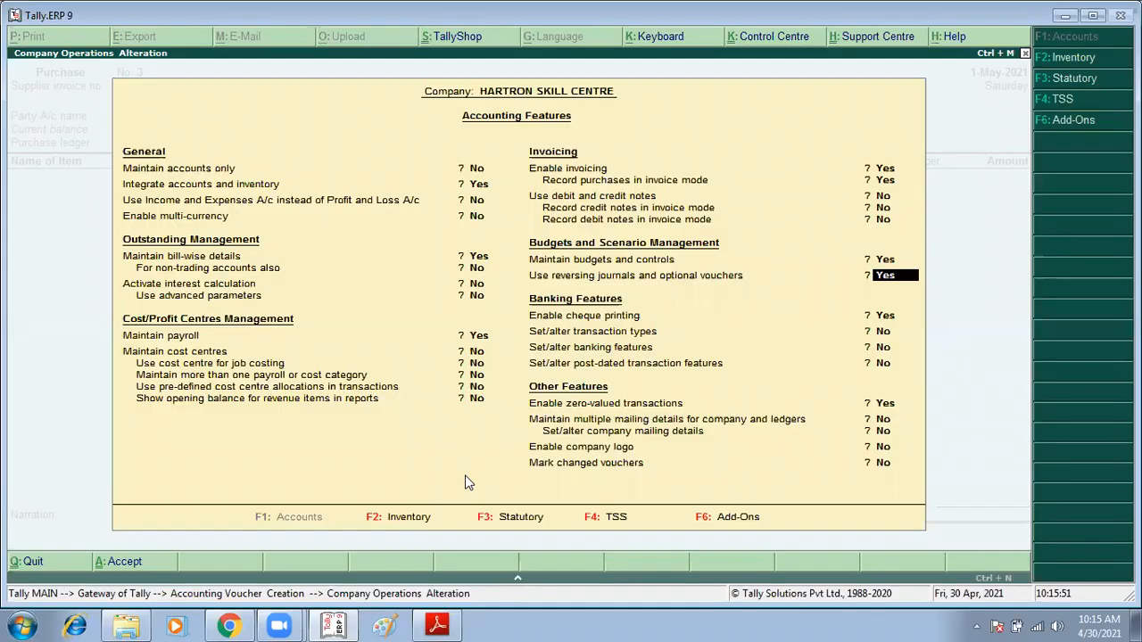
Accept the accounting features with Use reversing journals and optional vouchers set to Yes.
click(815, 344)
key(ctrl+a)
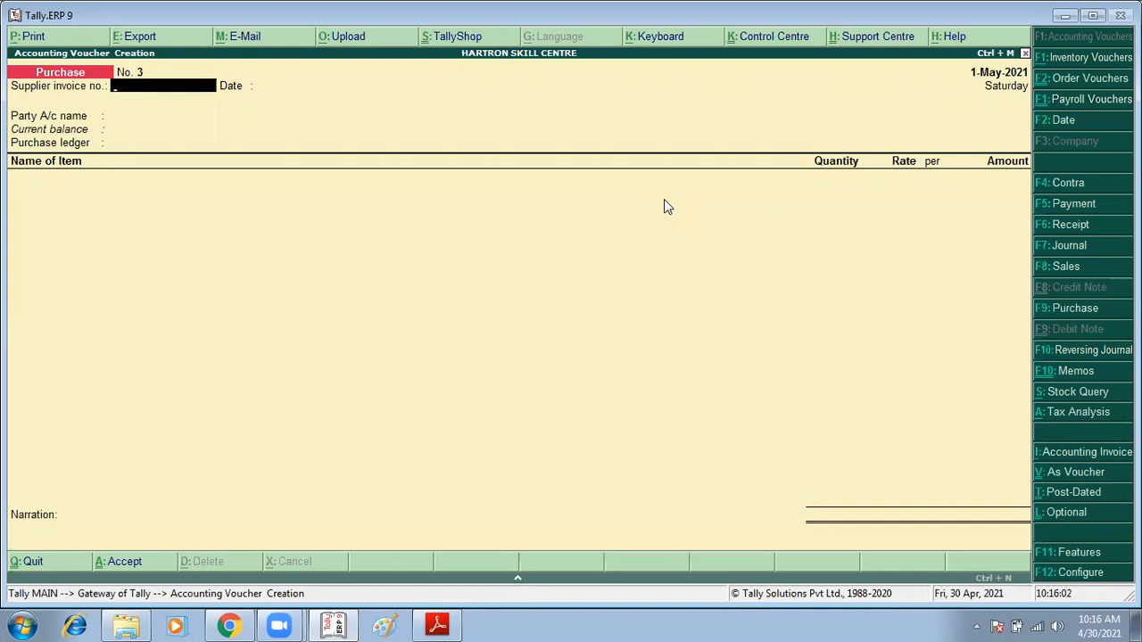
Fill in the new purchase voucher's header with supplier invoice number 2, date 1-May-2021, the exercise's supplier and the PURCHASE ledger.
key(Return)
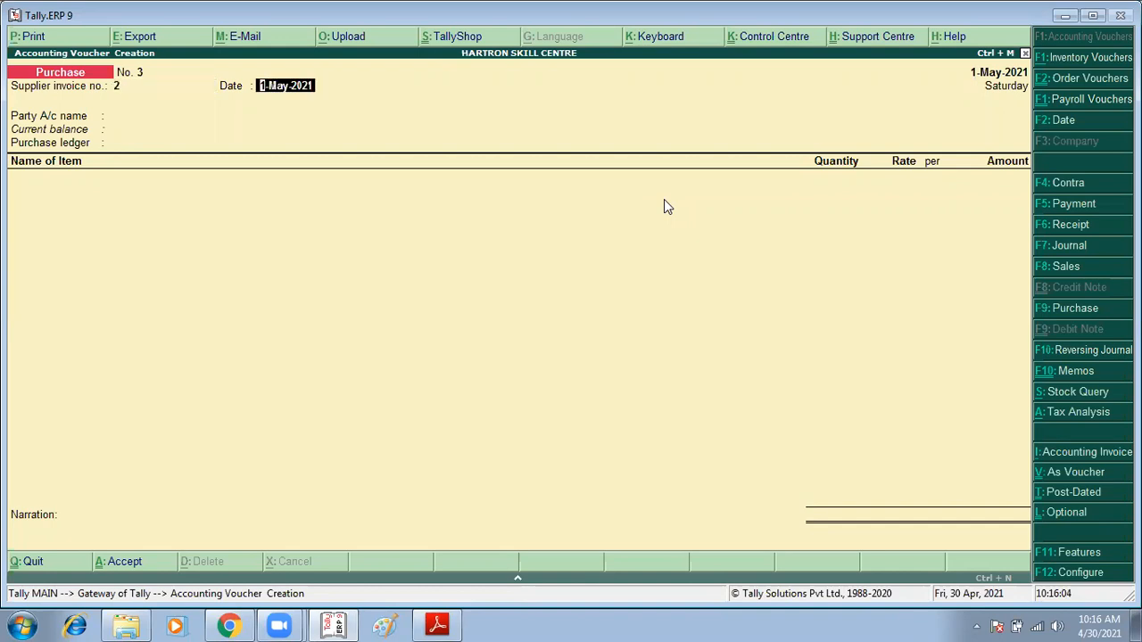
key(Return)
text(Ra)
key(Down)
key(Down)
key(Down)
key(Down)
key(Return)
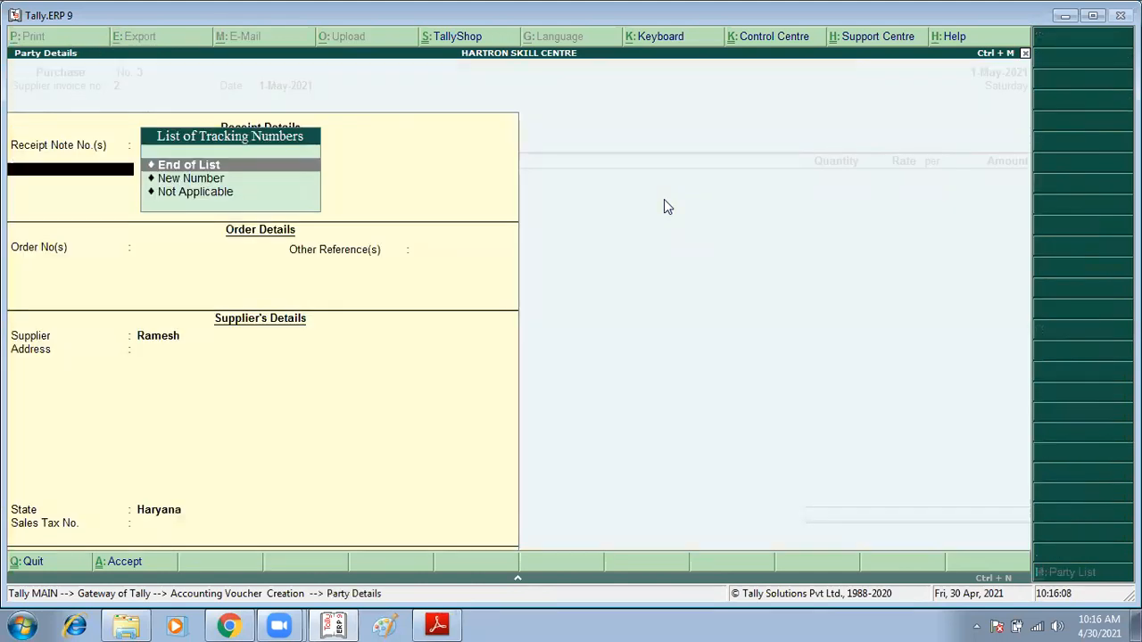
key(ctrl+a)
key(Return)
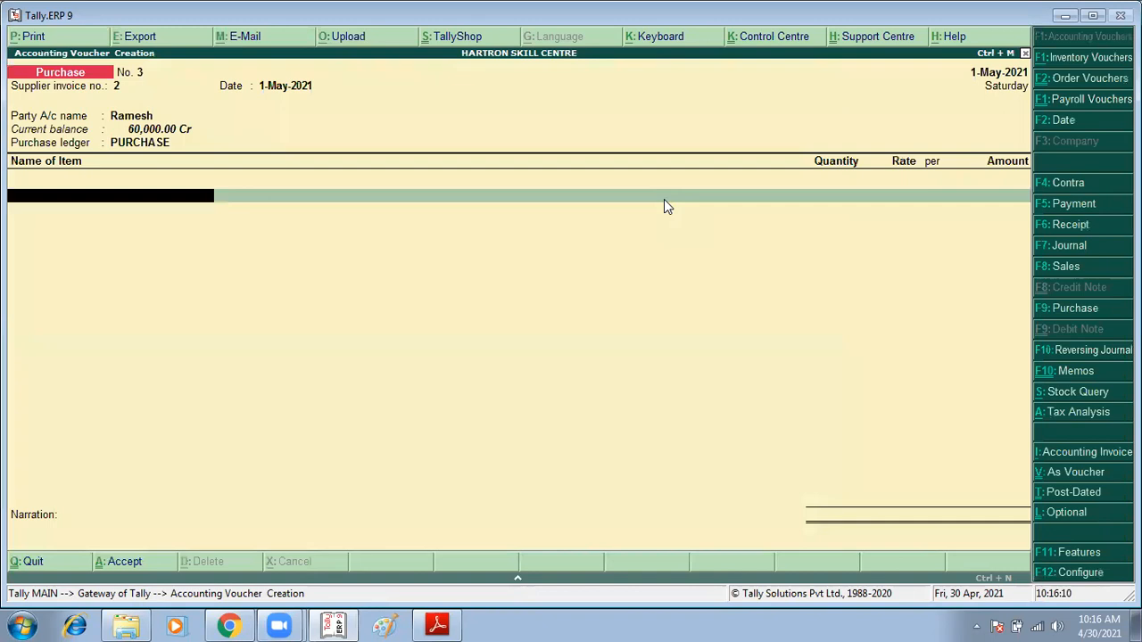
Add Ram to the purchase voucher, allocating 10 pcs at a rate of 2,000 to Main Location without tracking or order numbers.
text(R)
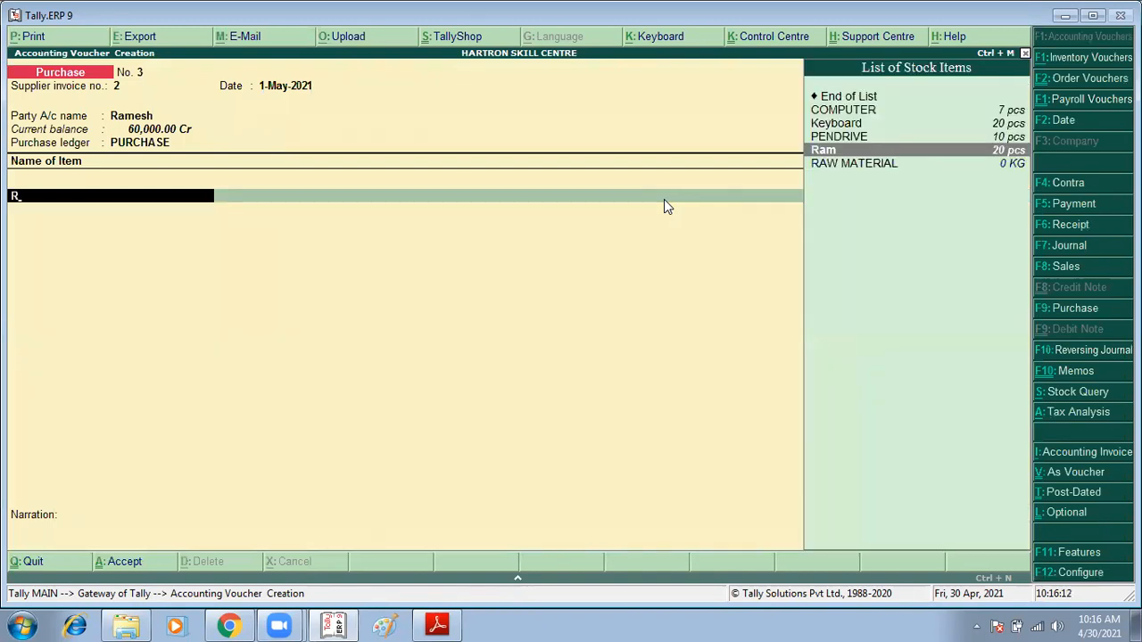
key(Return)
key(Return)
key(Return)
key(Return)
text(10 pcs)
key(Return)
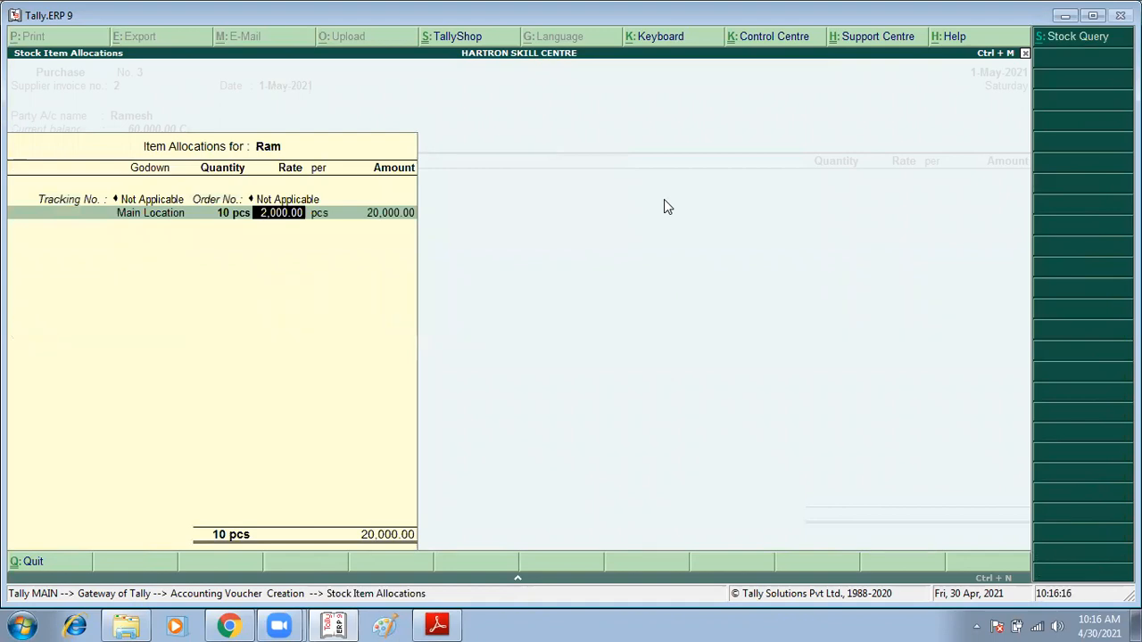
key(alt+Tab)
key(alt+Tab)
key(Return)
key(Return)
key(Return)
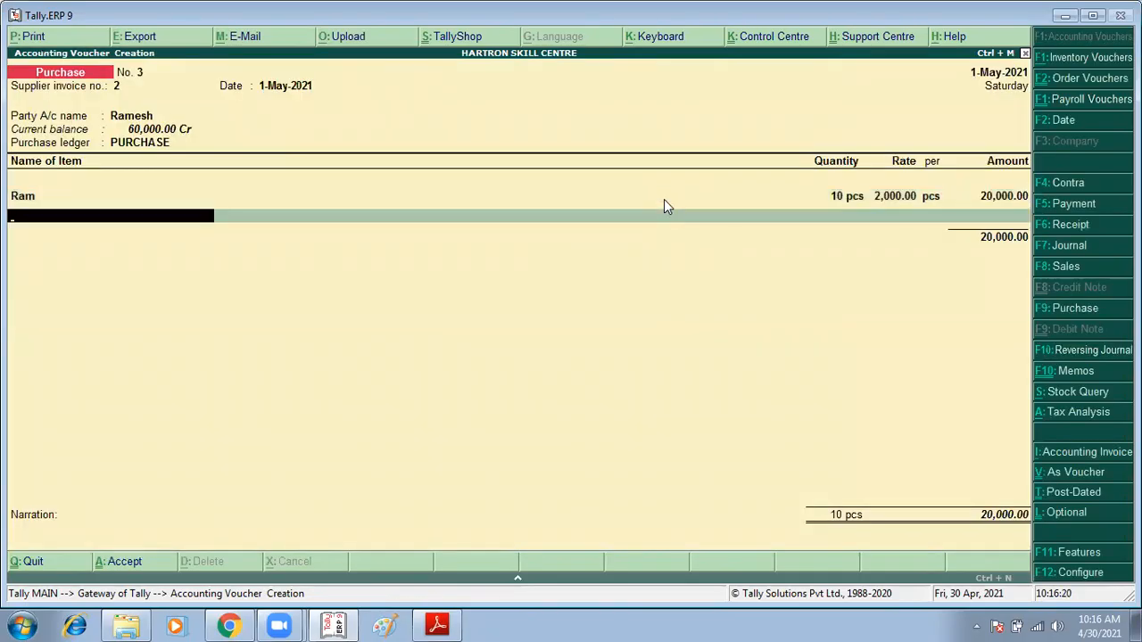
Add Keyboard as the second item after checking the exercise, allocating 10 pcs at a rate of 1,000 to Main Location.
click(446, 624)
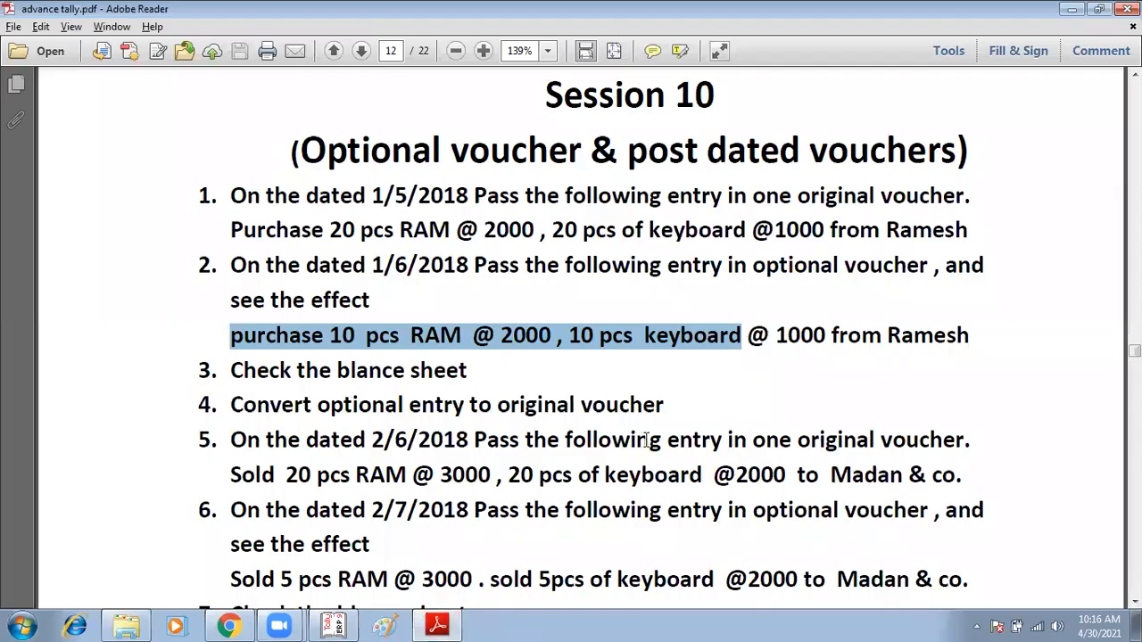
key(alt+Tab)
text(Key)
key(Return)
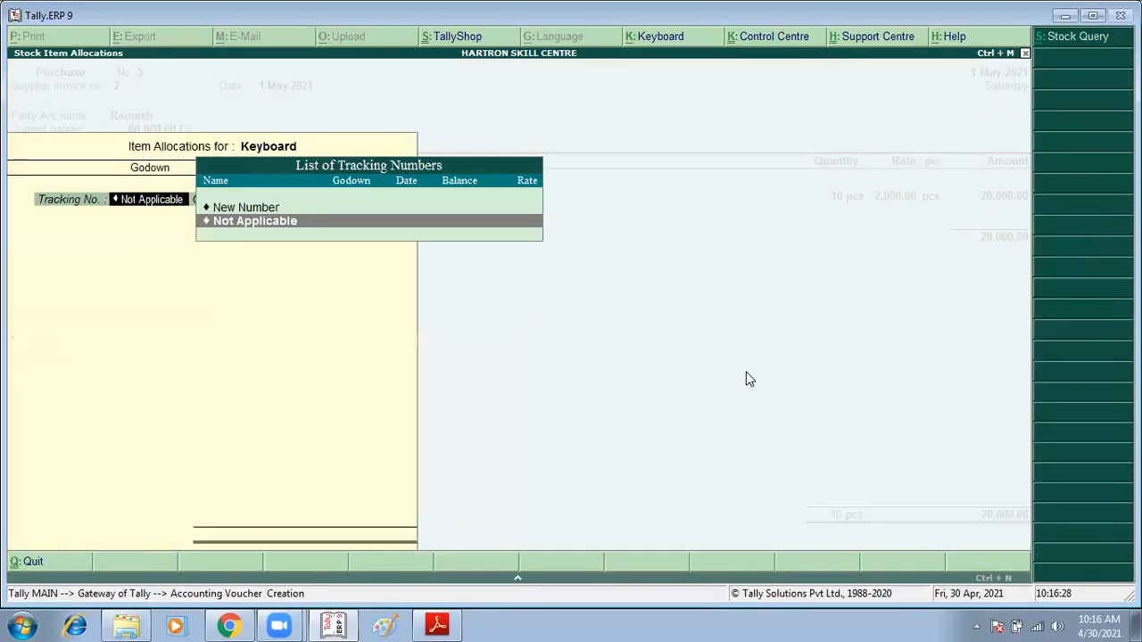
key(Return)
key(Return)
text(10)
key(Return)
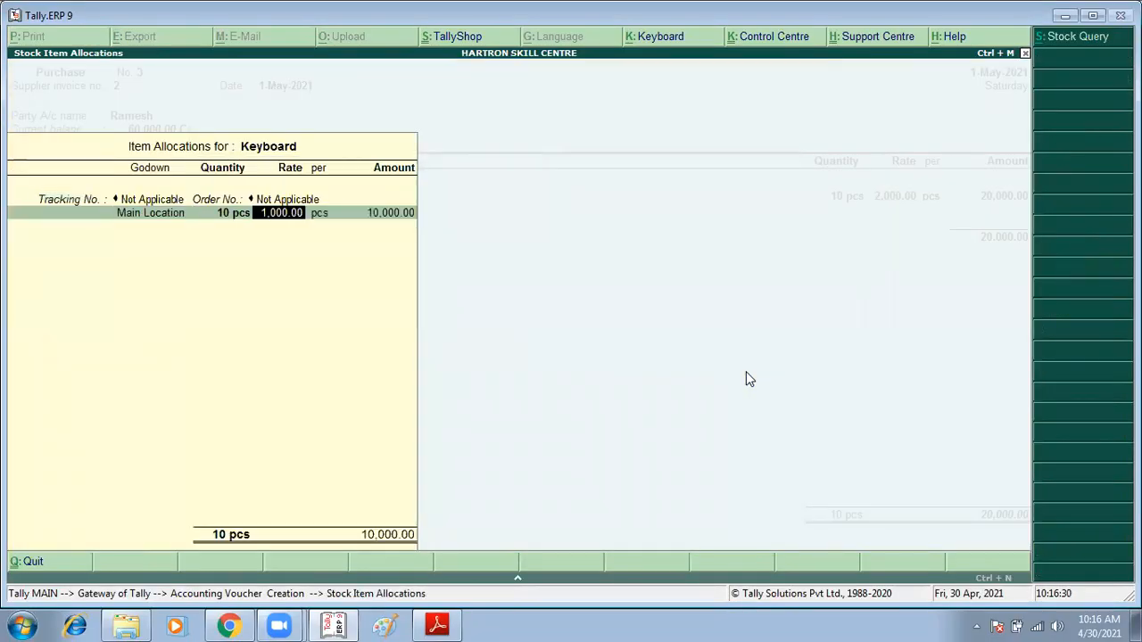
key(Return)
key(Return)
key(Return)
key(Return)
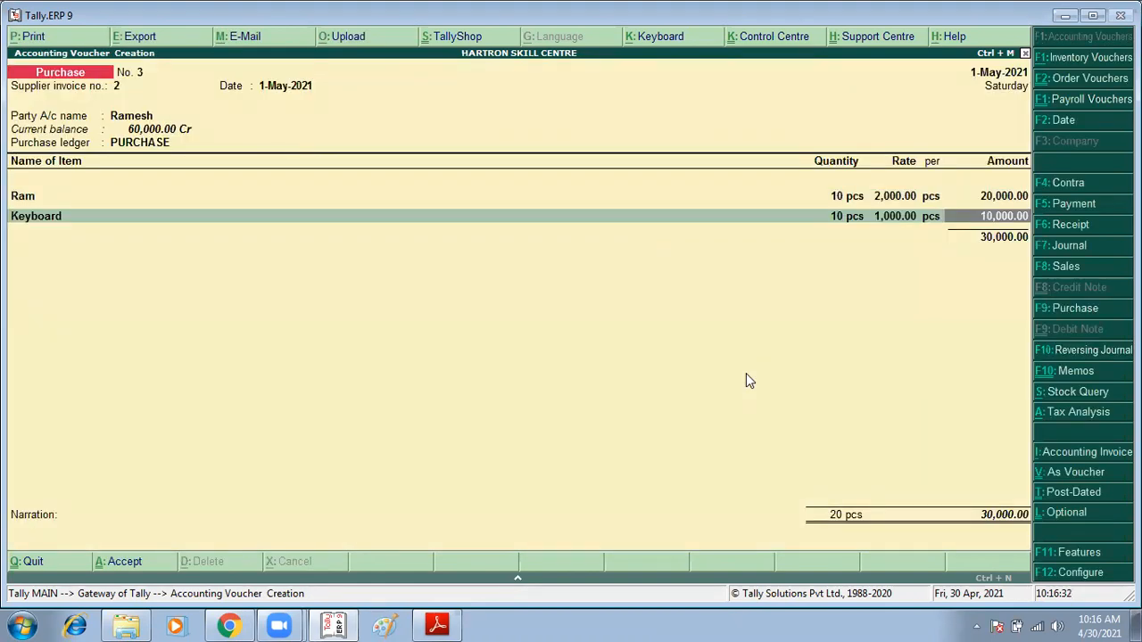
key(Return)
key(Return)
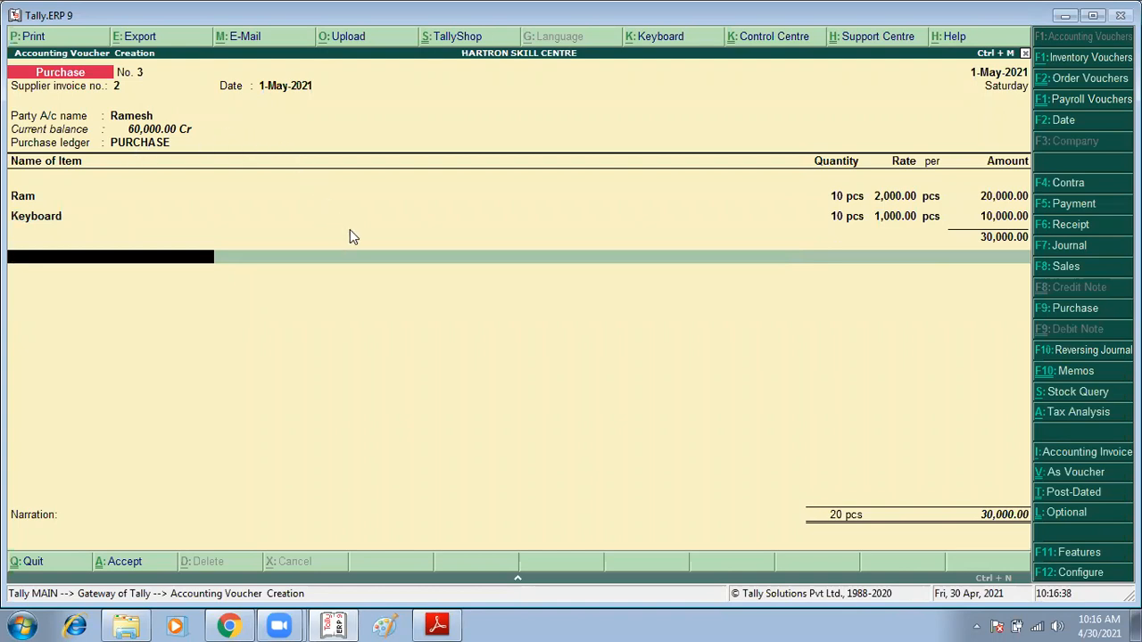
Mark the purchase voucher as Optional, end its item list and accept it.
key(ctrl+l)
key(ctrl+l)
click(1048, 527)
key(Return)
key(Return)
key(Return)
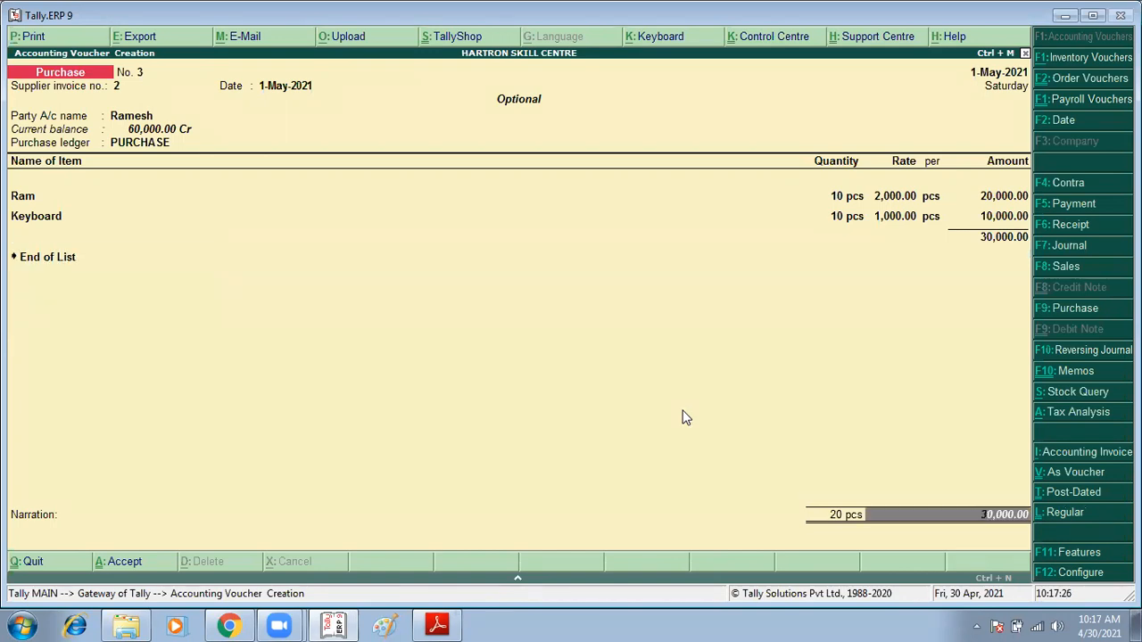
key(Return)
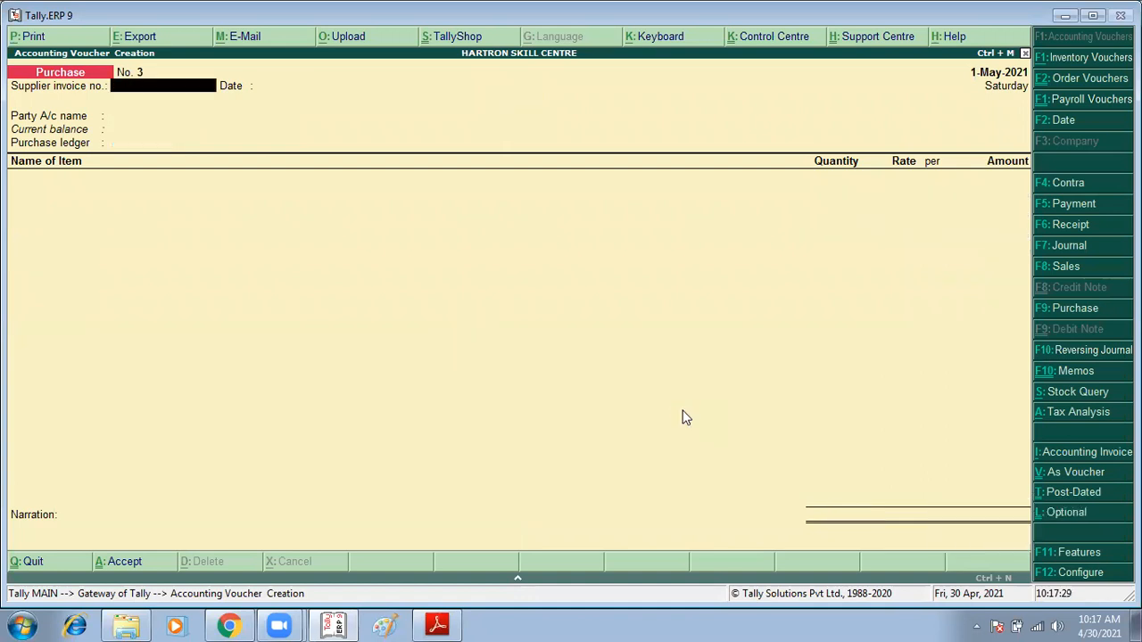
Switch to the exercise PDF in Adobe Reader and read the next task on checking the balance sheet.
key(alt+Tab)
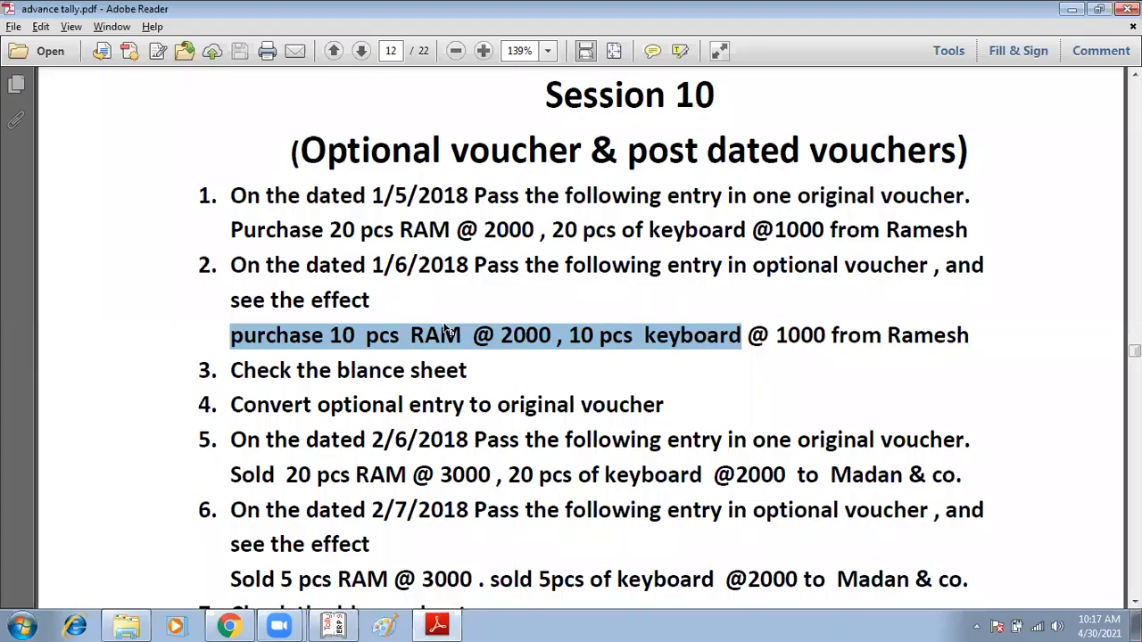
drag(230, 370, 480, 371)
scroll(475, 366, up, 2)
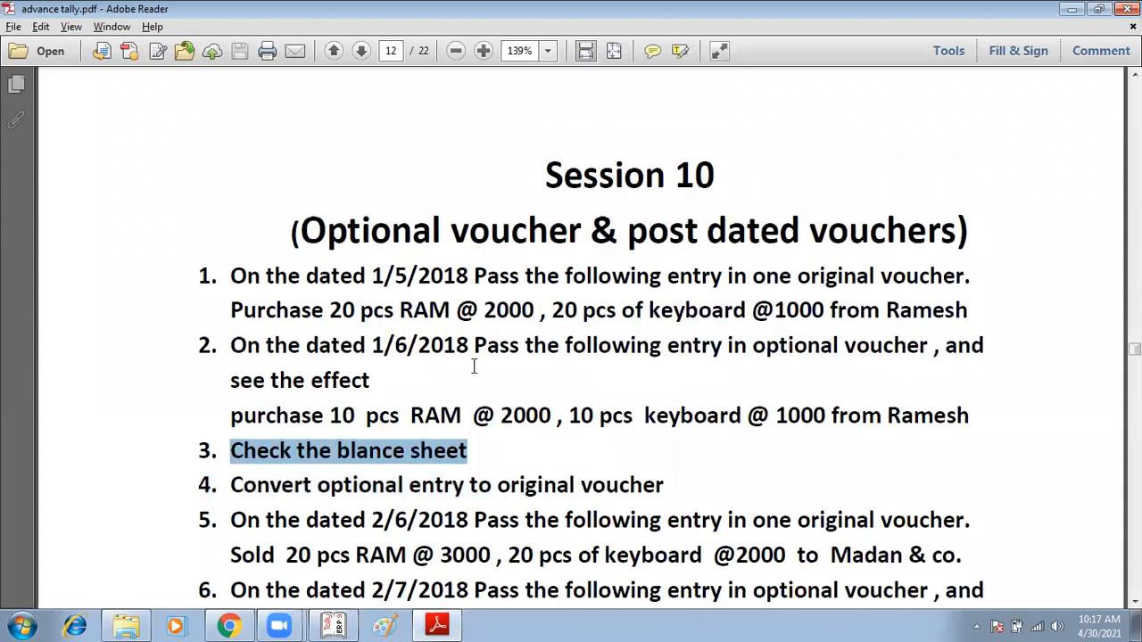
scroll(508, 335, down, 1)
click(332, 240)
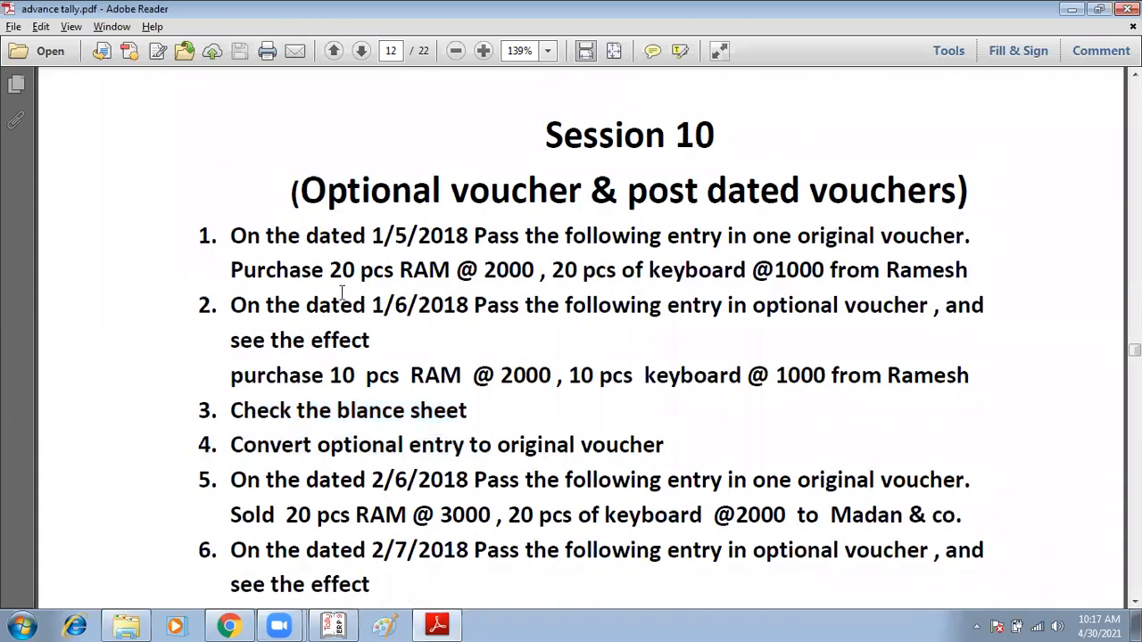
Return to Tally.ERP 9, quit voucher entry and display the Day Book for 1-May-2021.
key(alt+Tab)
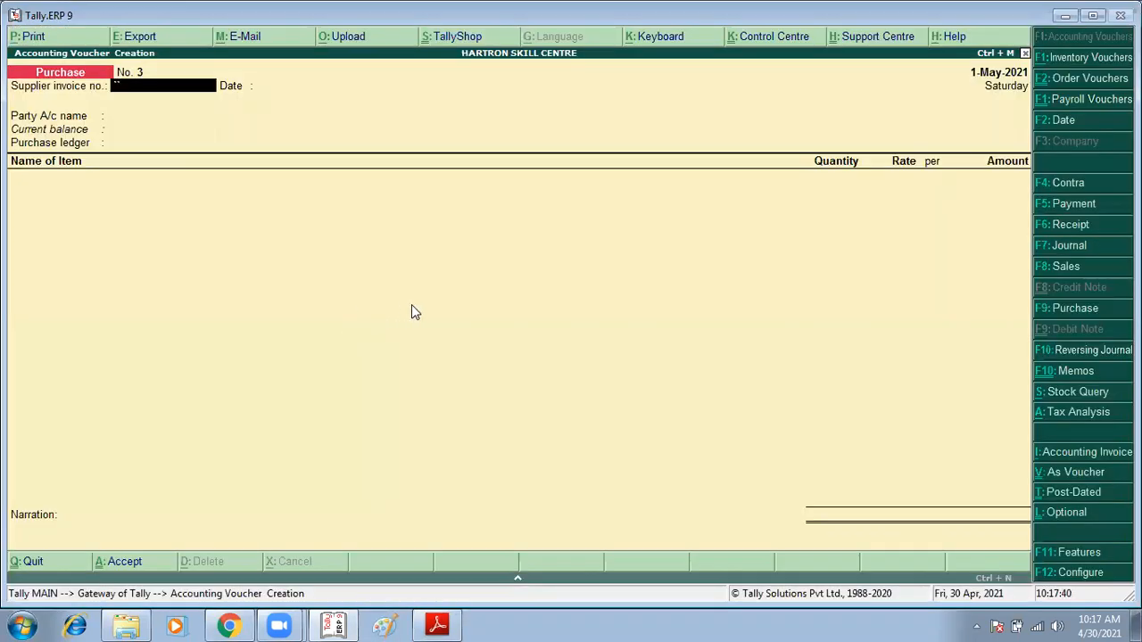
key(Escape)
key(y)
key(Down)
key(Down)
key(Down)
key(Down)
key(Down)
key(Down)
key(Down)
key(Down)
key(Down)
key(Down)
key(Down)
key(Down)
key(Down)
key(Return)
key(Down)
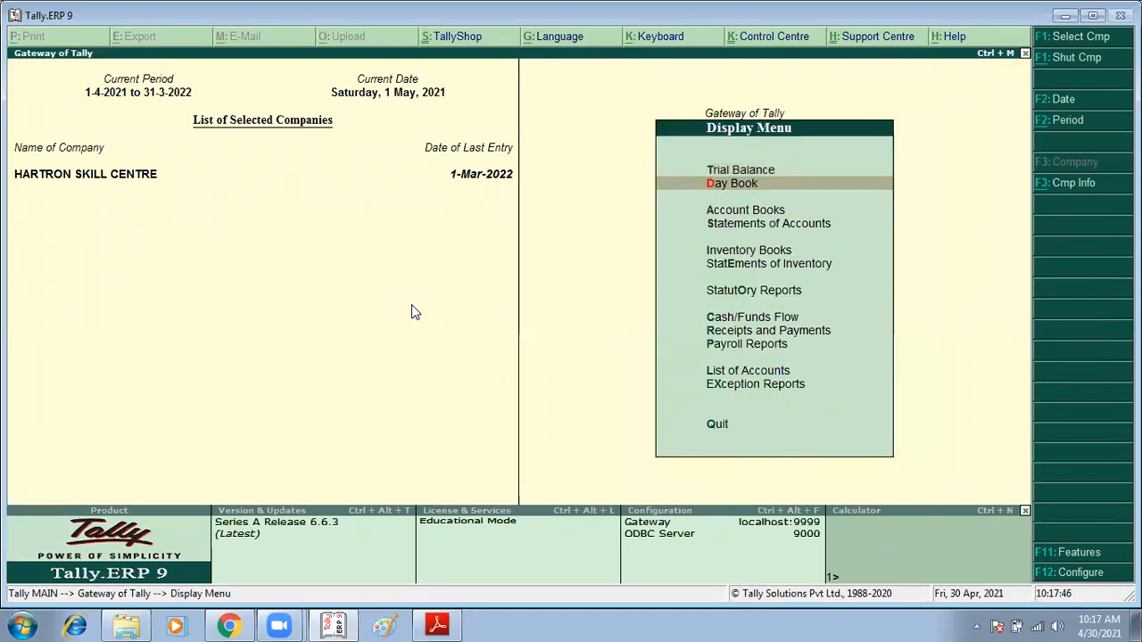
key(Return)
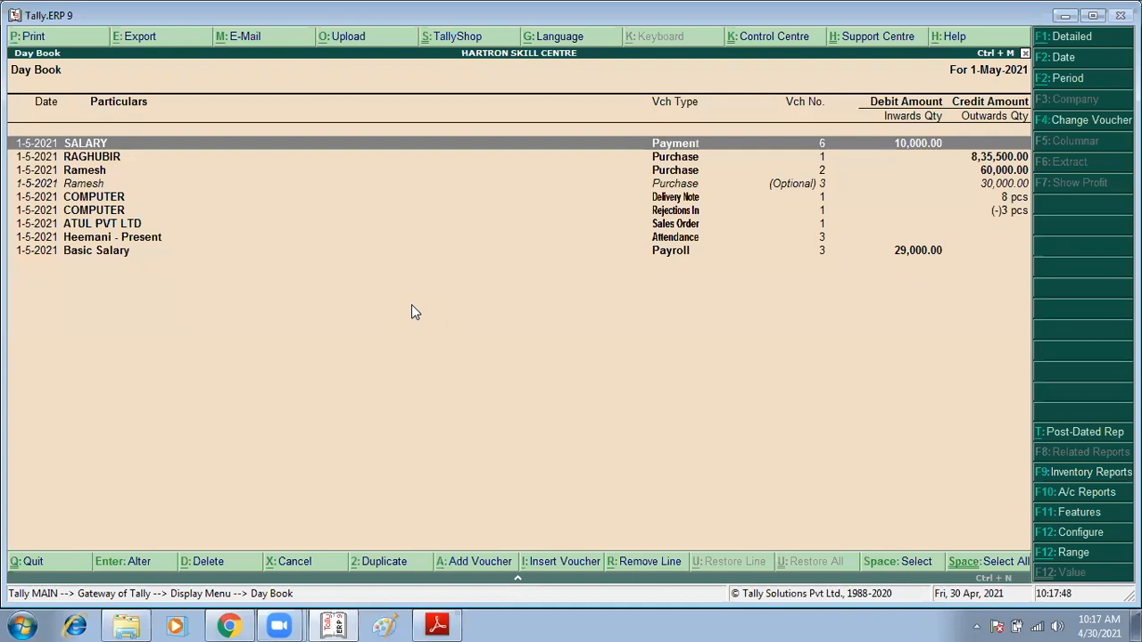
Examine the Day Book entries for 1-May-2021, comparing the regular purchase No. 2 with the optional purchase No. 3.
key(Down)
key(Down)
key(Down)
key(Down)
key(Down)
key(Down)
key(Up)
key(Up)
key(Up)
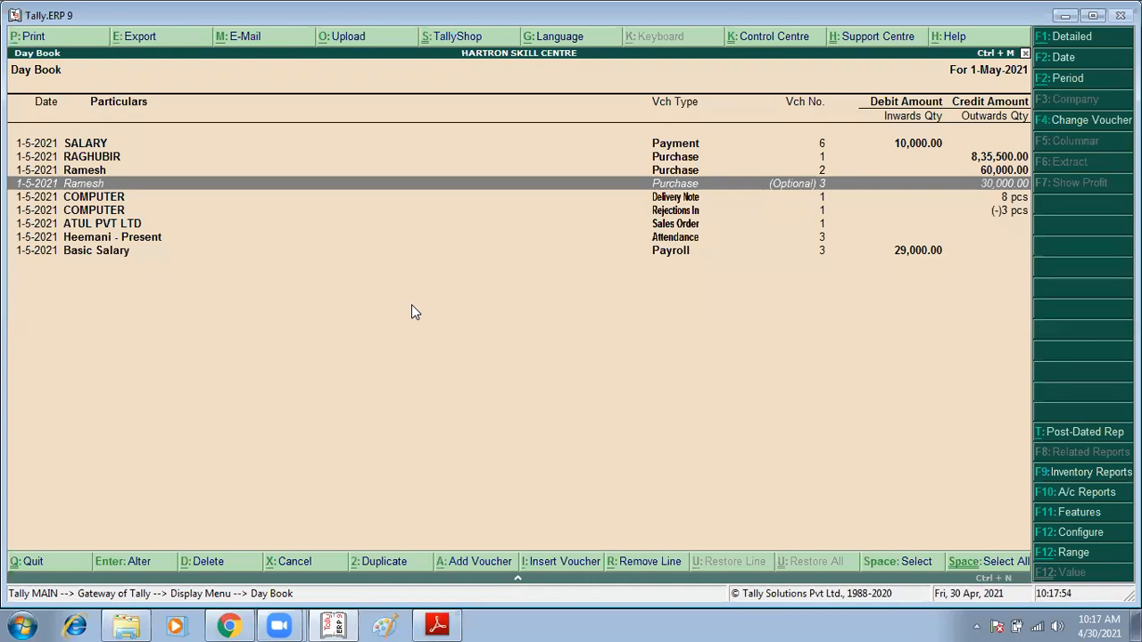
key(Down)
key(Up)
key(Up)
key(Down)
key(Down)
key(Up)
key(Up)
key(Up)
key(Up)
key(Down)
key(Down)
key(Down)
key(Down)
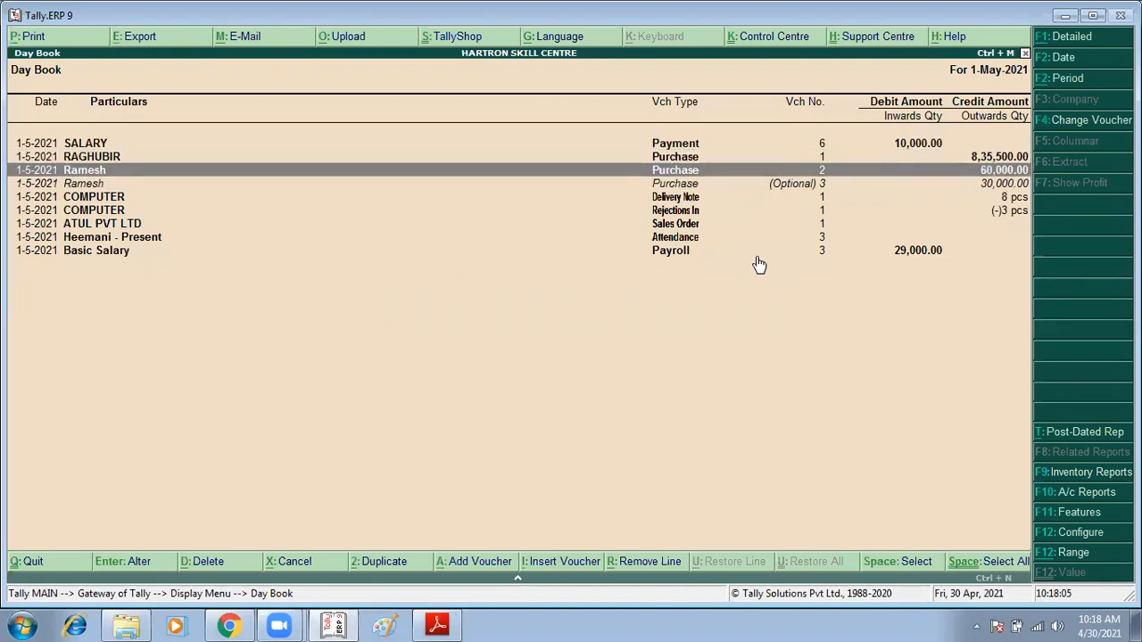
key(Down)
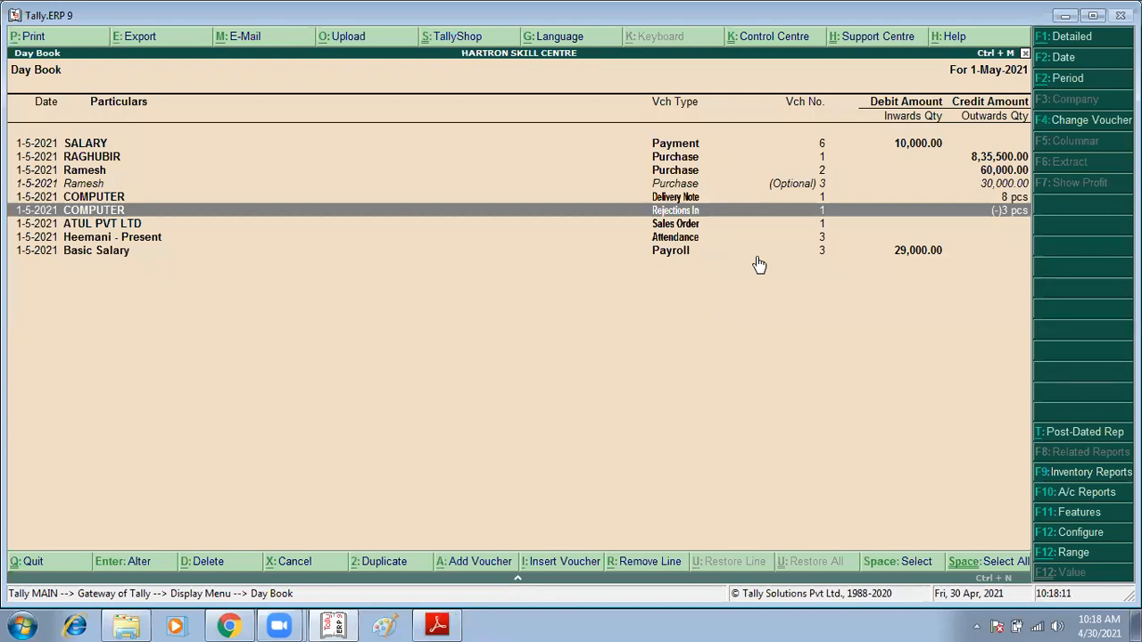
key(Down)
key(Up)
key(Up)
key(Up)
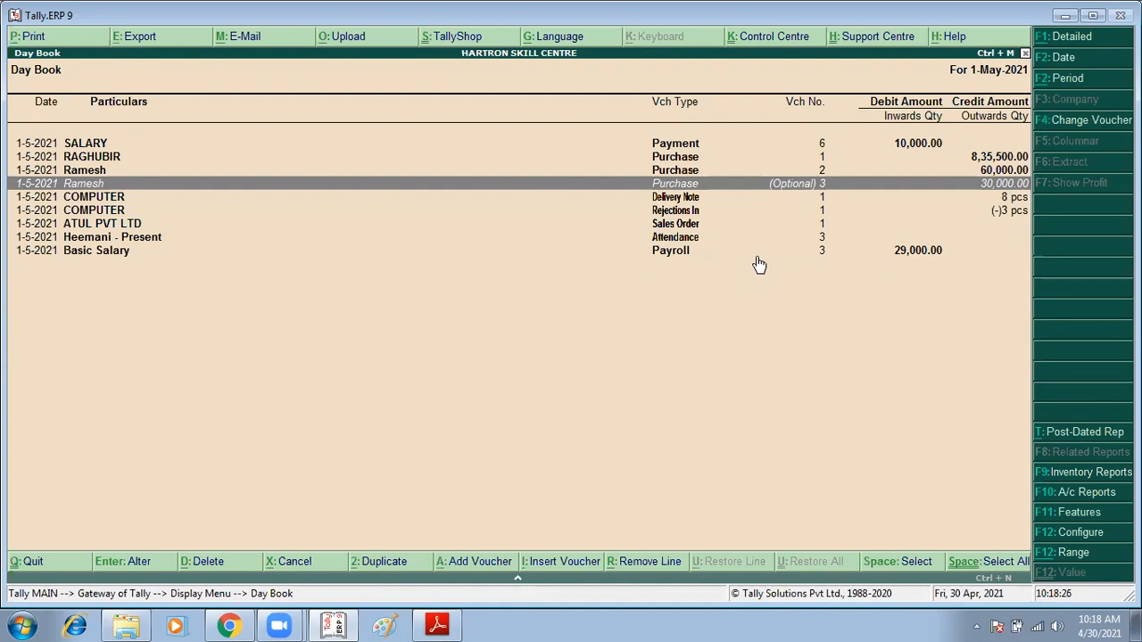
Quit the Day Book to the Gateway of Tally, display it once more and close it.
key(Escape)
key(Escape)
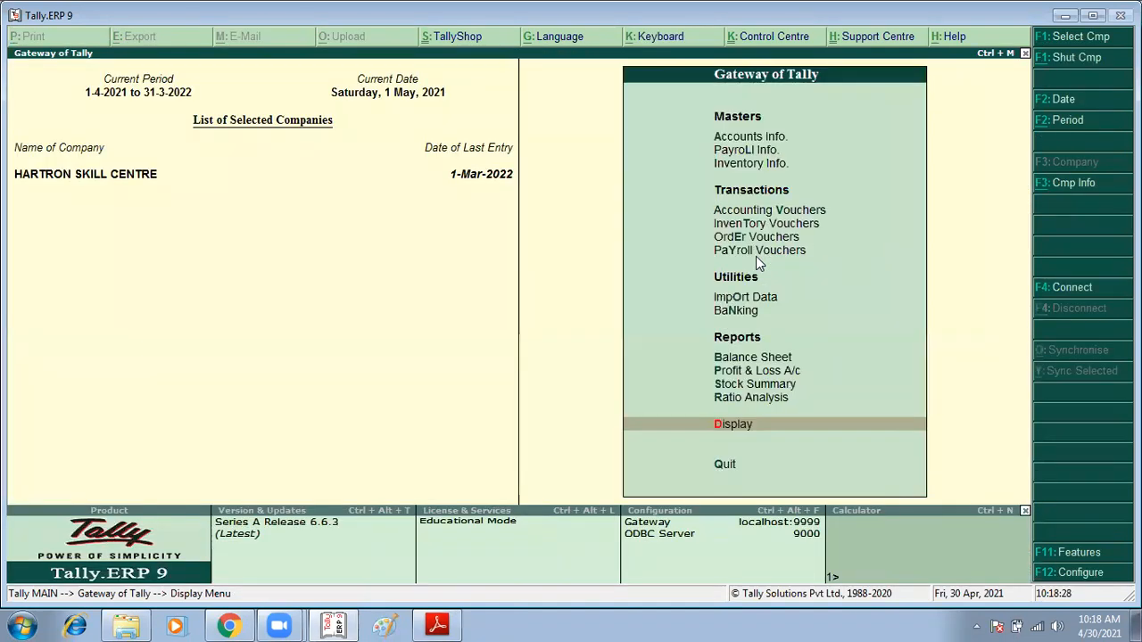
key(Return)
key(d)
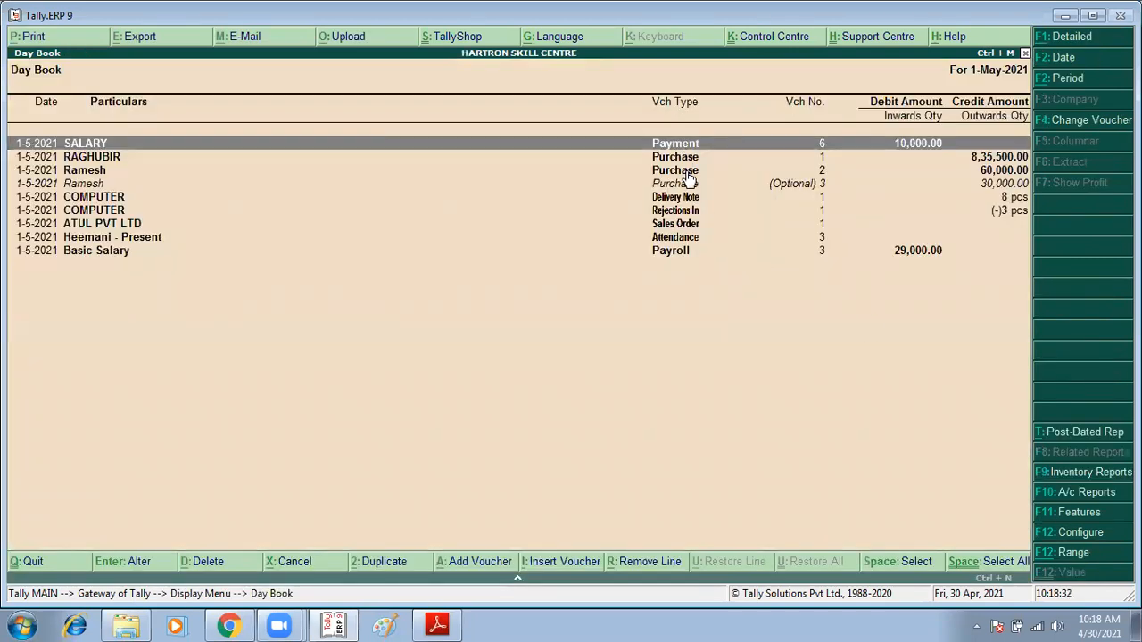
key(Escape)
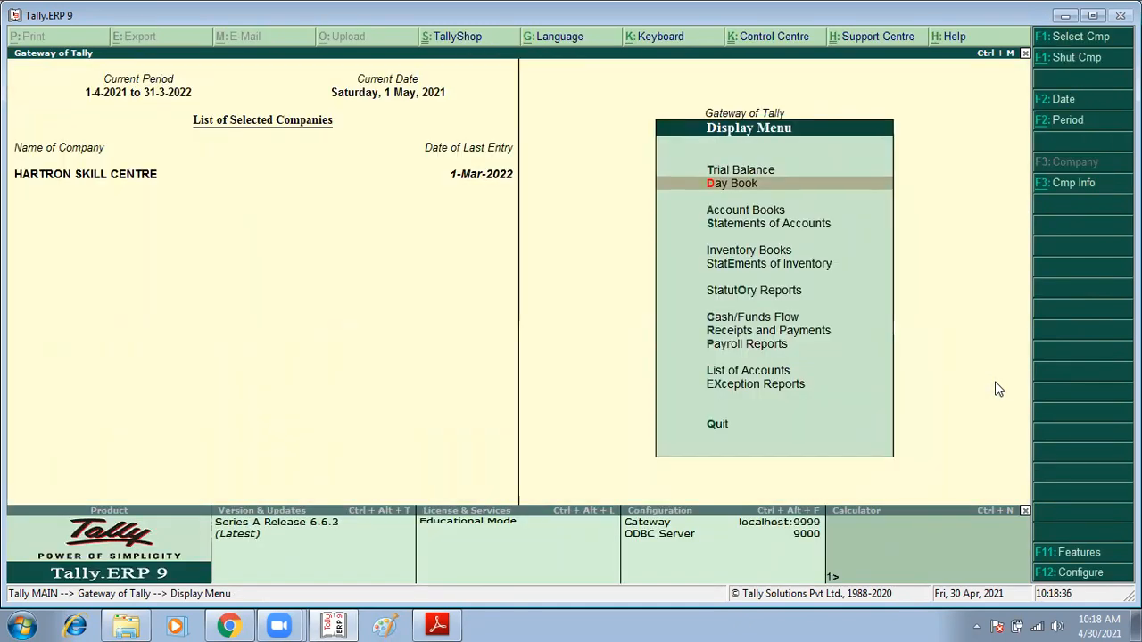
Display the Balance Sheet from the Gateway of Tally in detailed view.
key(Escape)
key(Down)
key(Up)
key(Up)
key(Up)
key(Up)
key(Up)
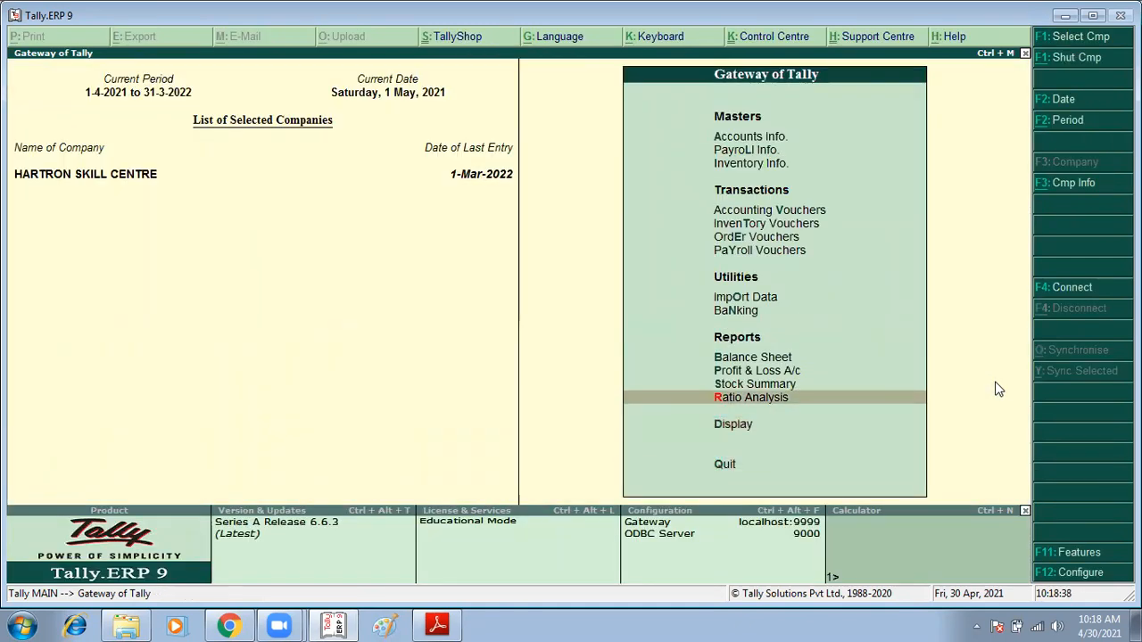
key(Return)
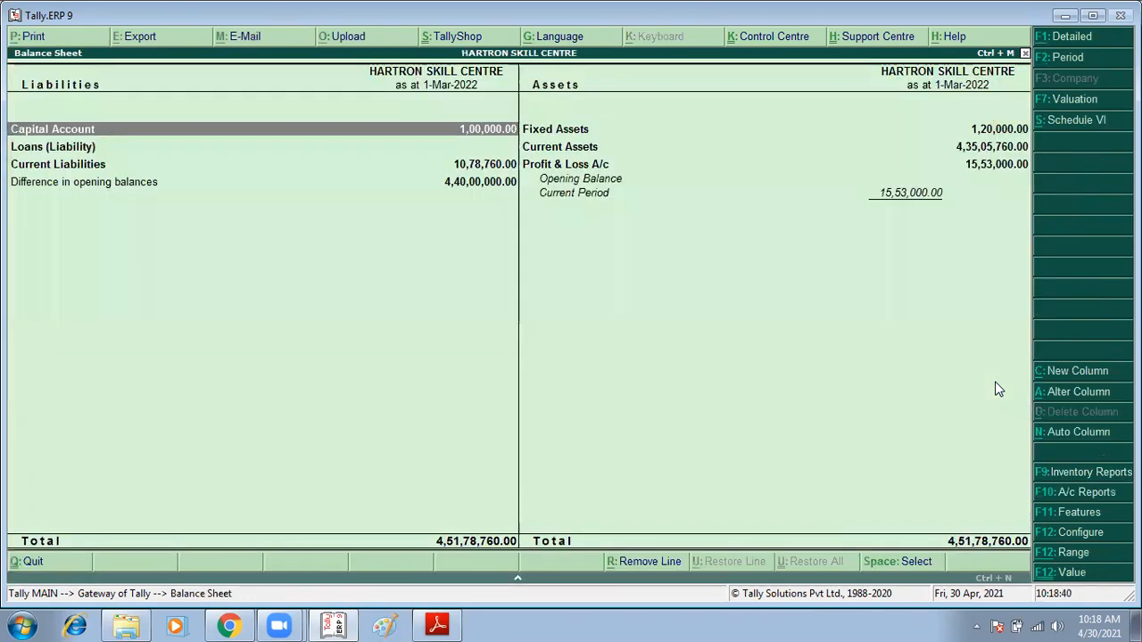
key(alt+F1)
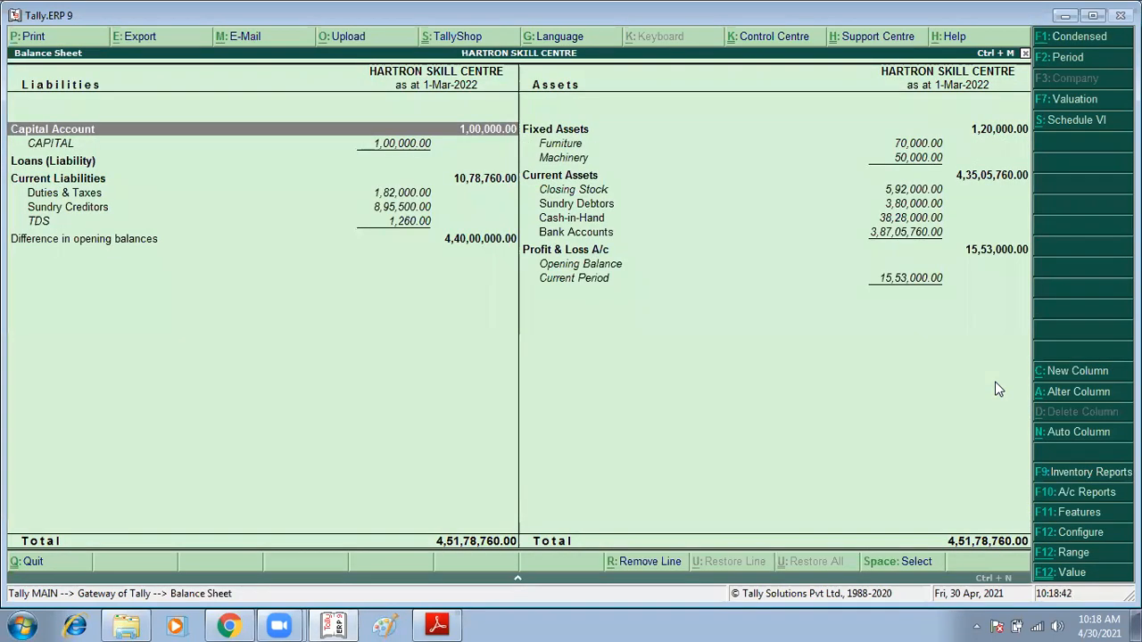
Drill down from Sundry Creditors under Current Liabilities to the monthly summary of the second creditor's ledger.
key(Down)
key(Down)
key(Down)
key(Down)
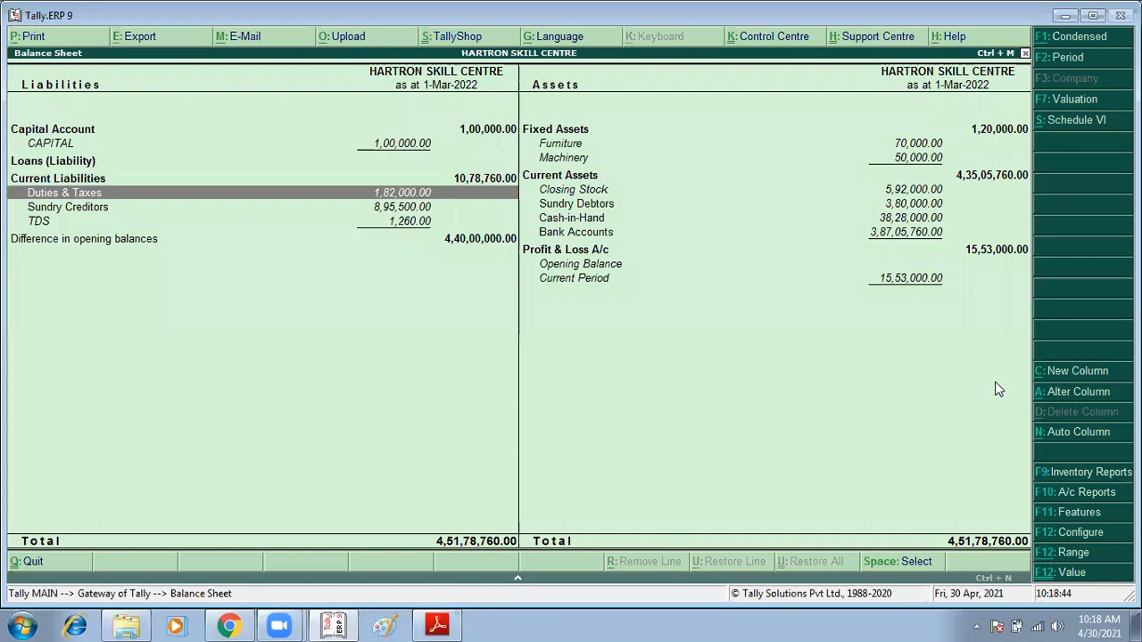
key(Return)
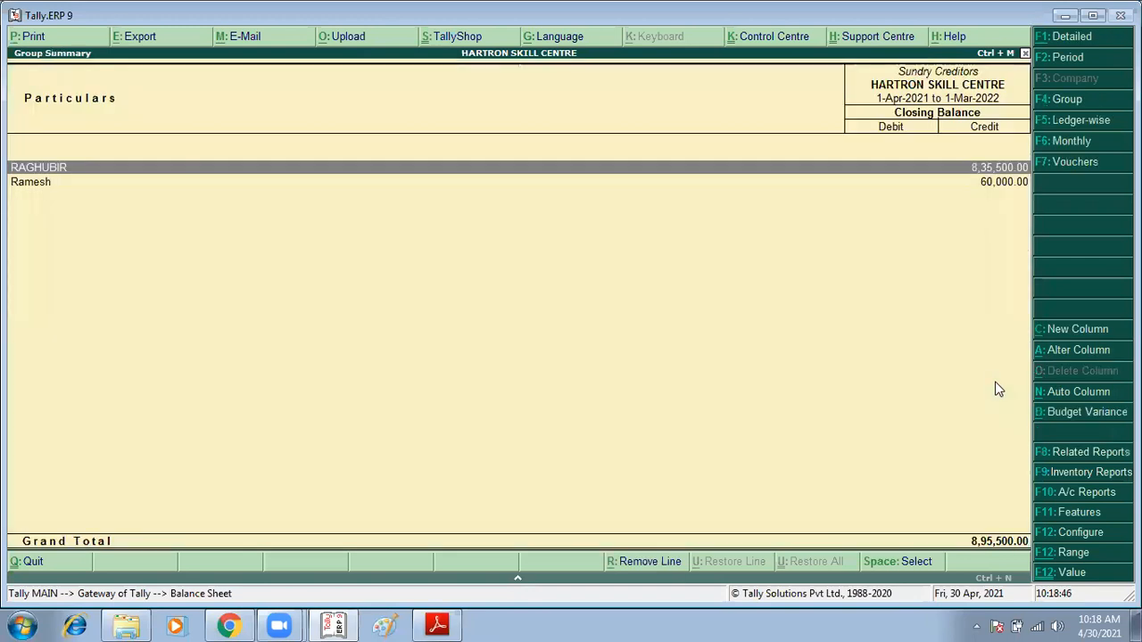
key(Down)
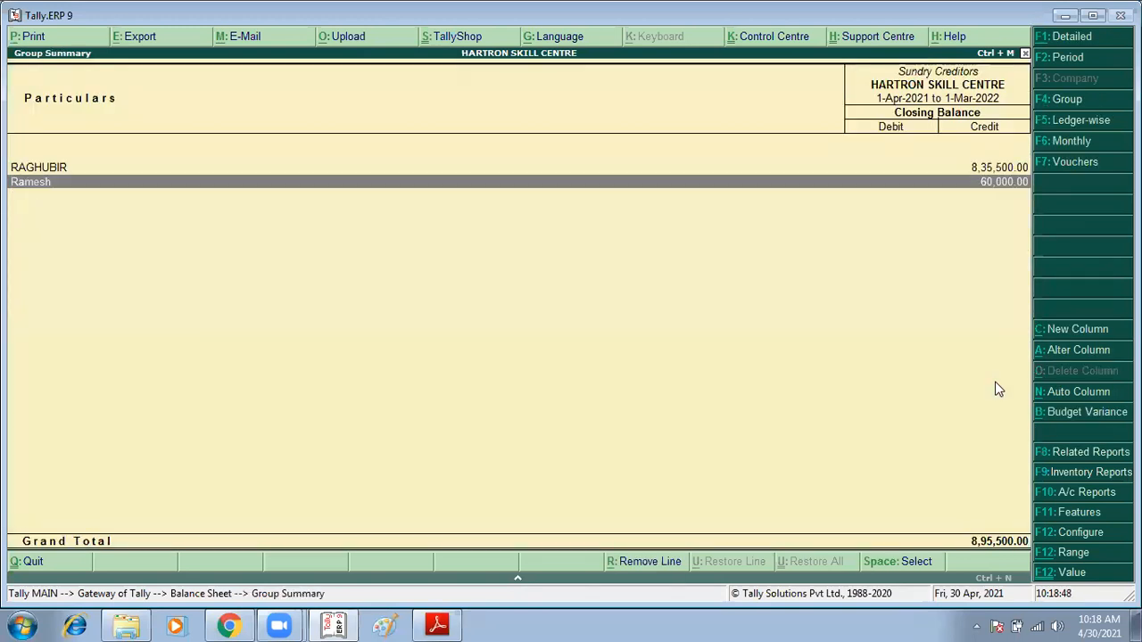
key(Return)
Inspect the creditor's ledger vouchers for April and May 2021, then leave the Balance Sheet for the Gateway of Tally.
key(Up)
key(Up)
key(Up)
key(Up)
key(Up)
key(Up)
key(Up)
key(Up)
key(Up)
key(Up)
key(Up)
key(Return)
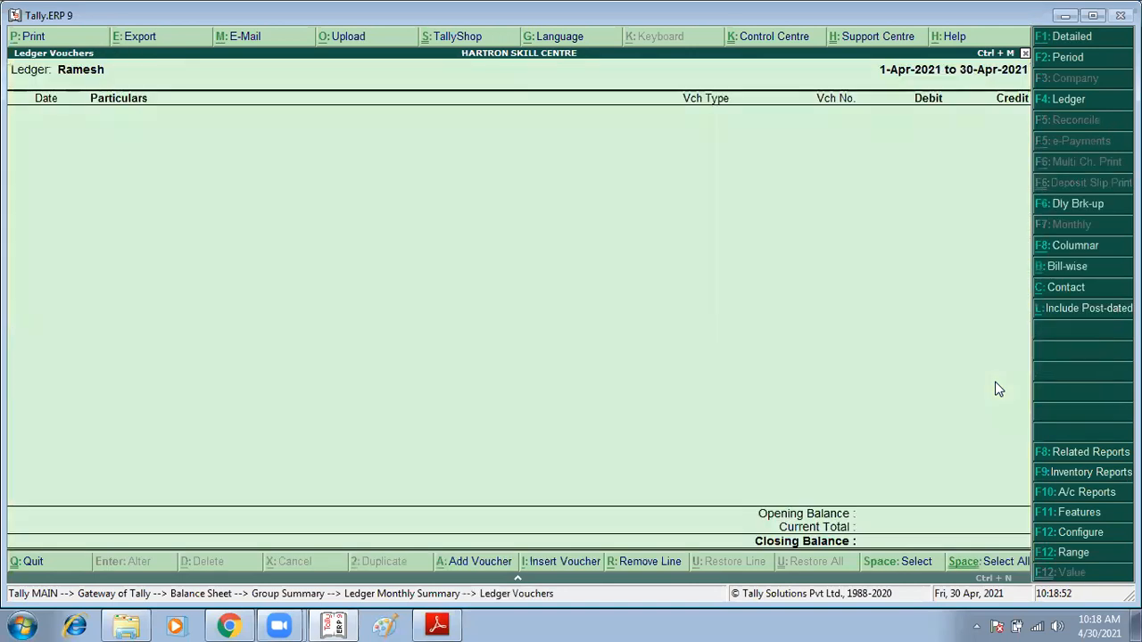
key(Escape)
key(Down)
key(Return)
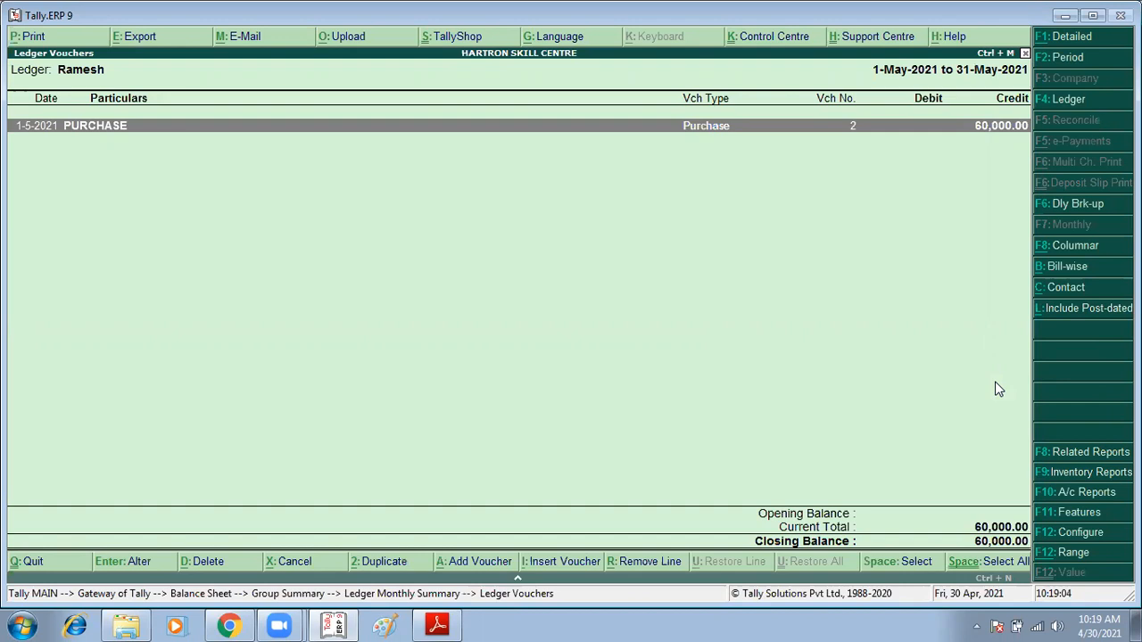
key(Escape)
key(Escape)
key(Escape)
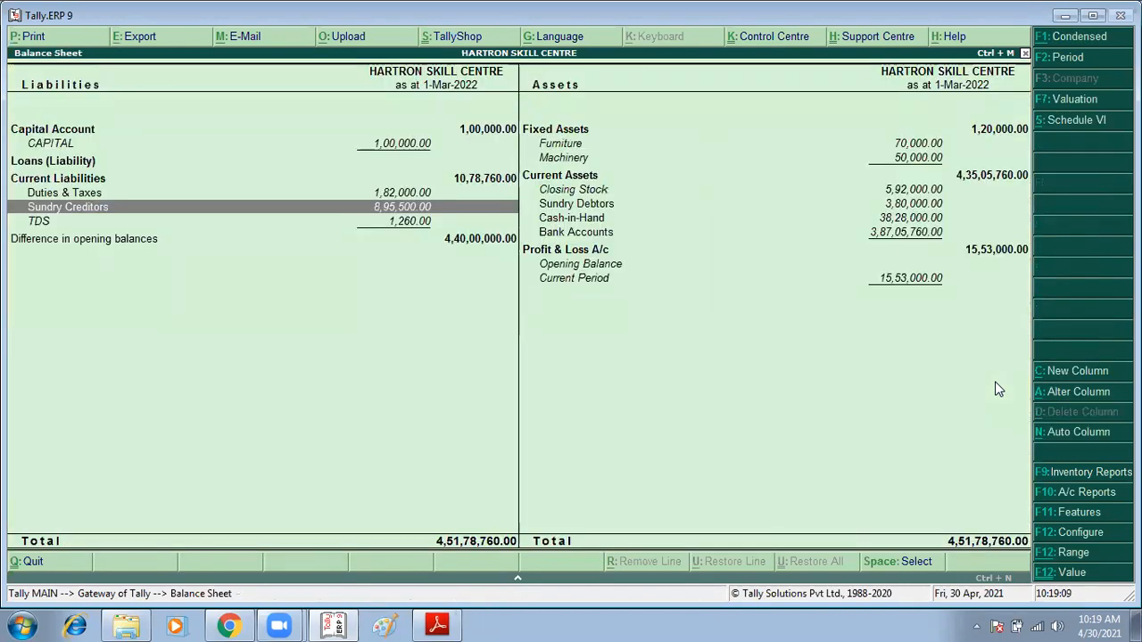
key(Escape)
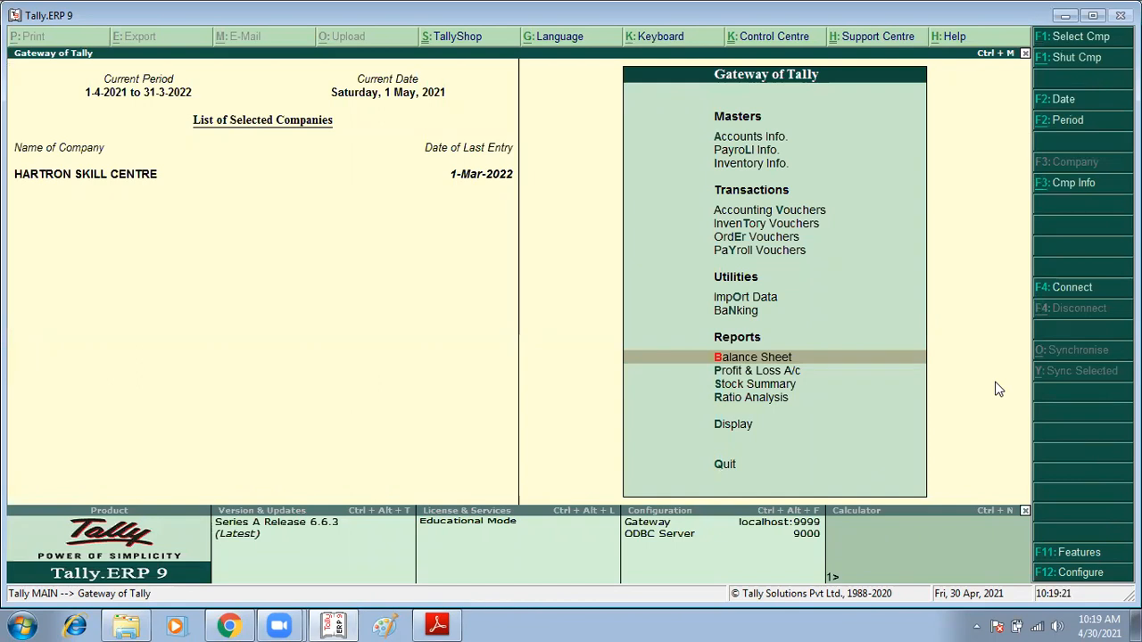
Display the detailed Profit & Loss A/c and drill down to the monthly summary of the PURCHASE ledger.
key(Down)
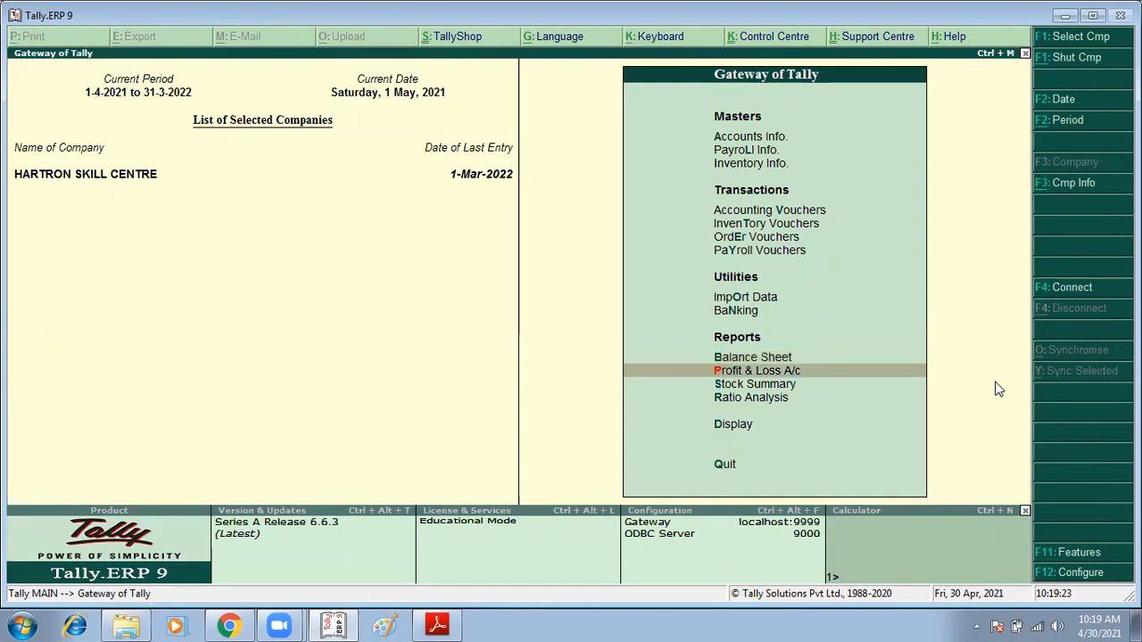
key(Return)
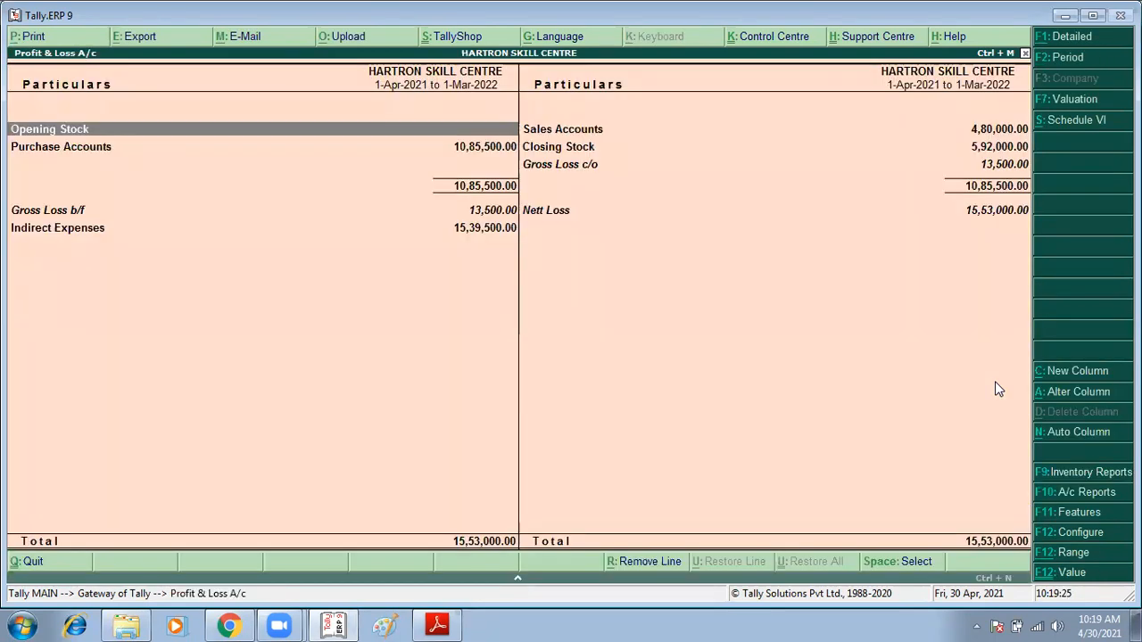
key(alt+F1)
key(Down)
key(Down)
key(Down)
key(Down)
key(Down)
key(Down)
key(Down)
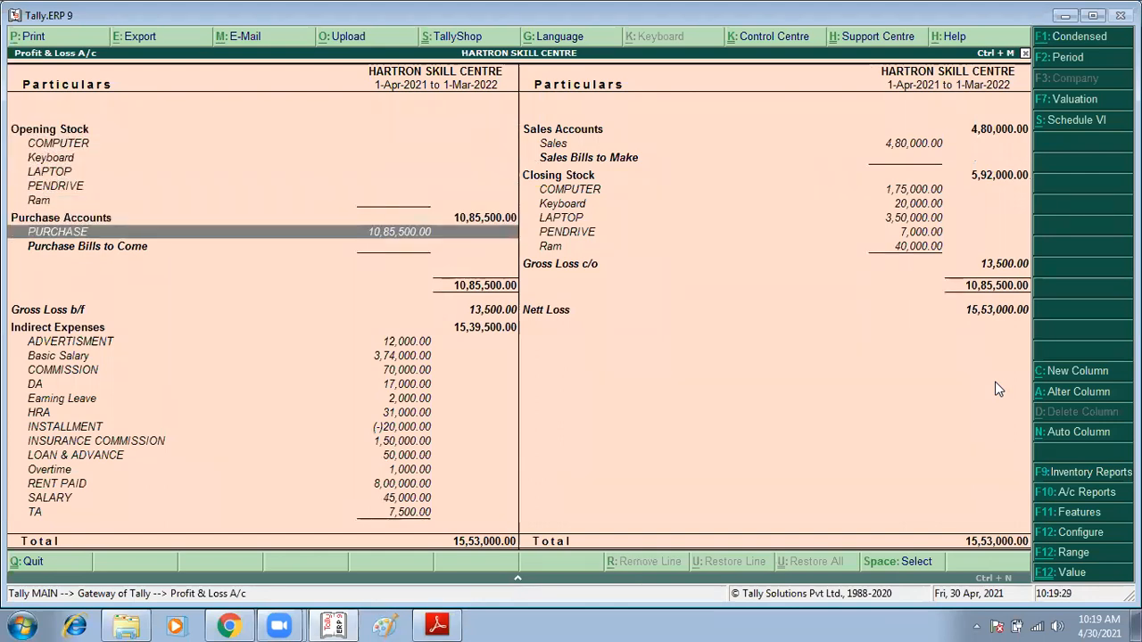
key(Return)
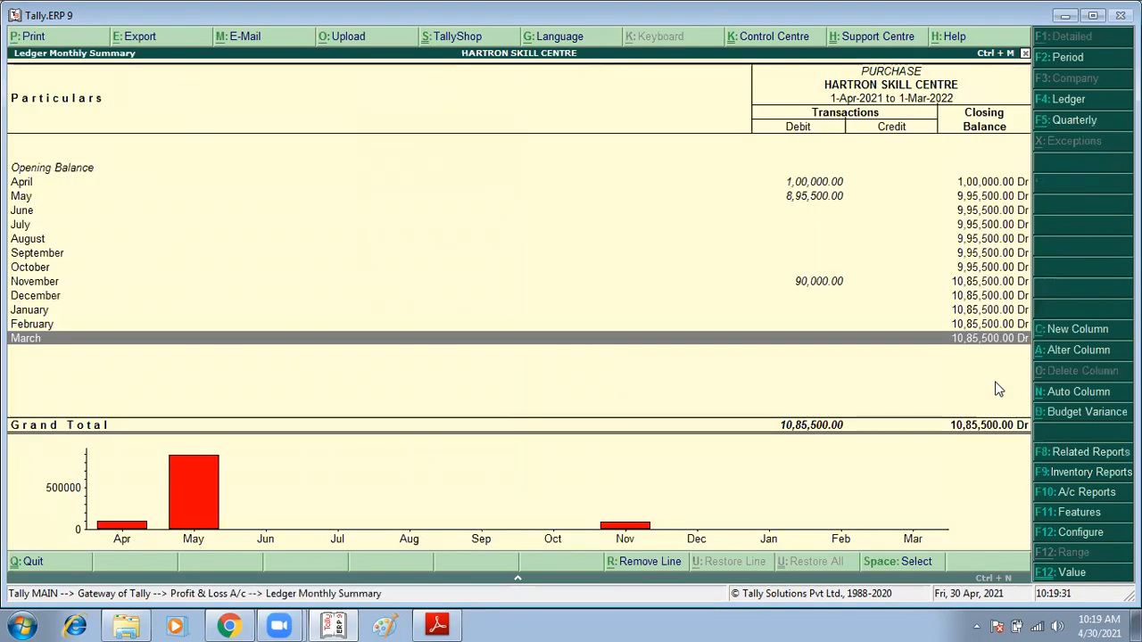
Display the PURCHASE ledger vouchers for May 2021 and check which purchase entries are included.
key(Up)
key(Up)
key(Up)
key(Up)
key(Up)
key(Up)
key(Up)
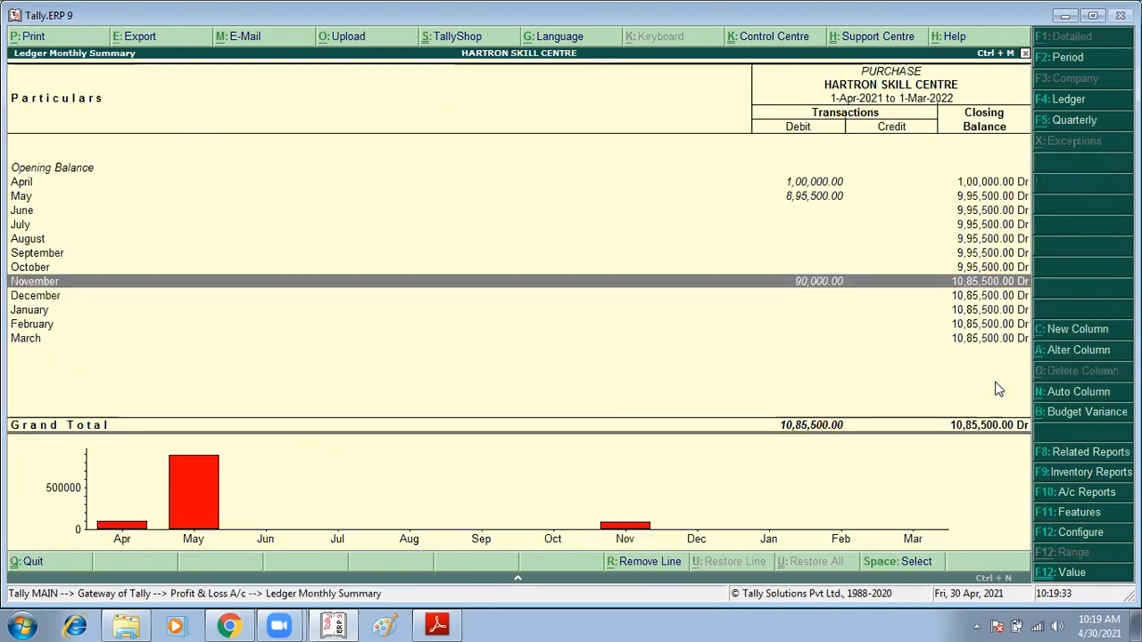
key(Up)
key(Up)
key(Up)
key(Up)
key(Down)
key(Return)
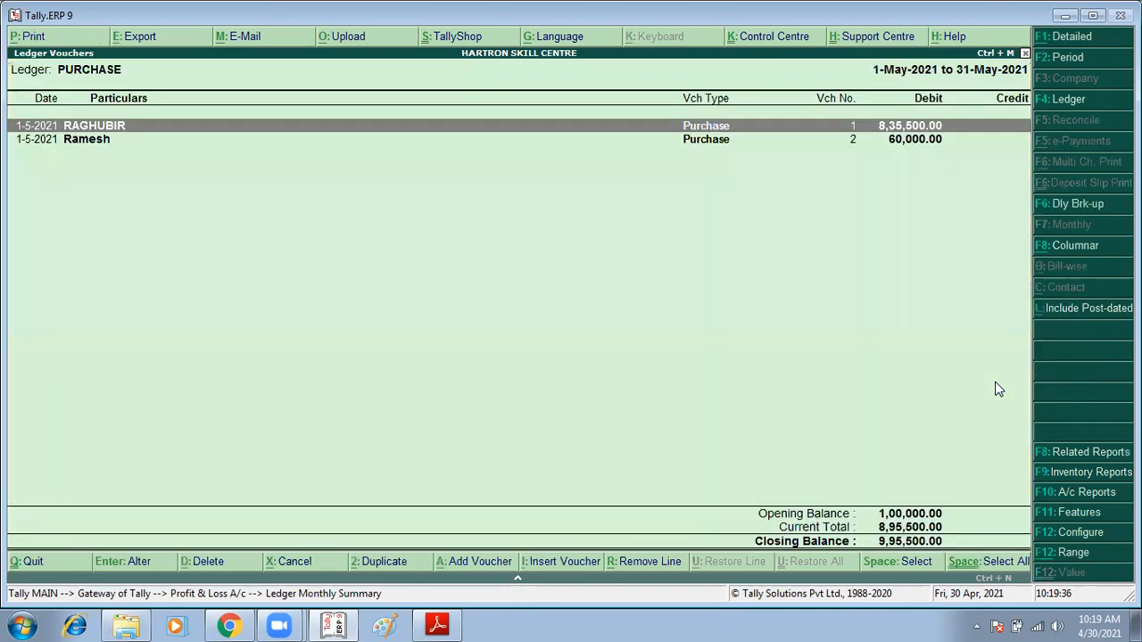
key(Down)
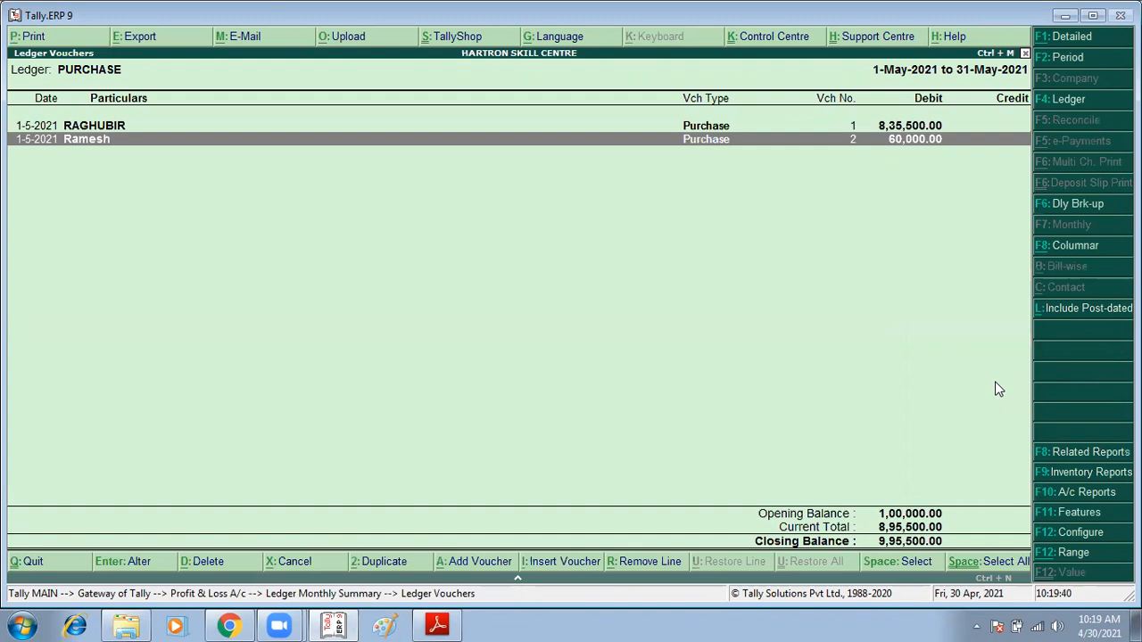
Return to the Gateway of Tally, display the Day Book and select the optional purchase voucher No. 3.
key(Escape)
key(Escape)
key(Escape)
key(Escape)
key(n)
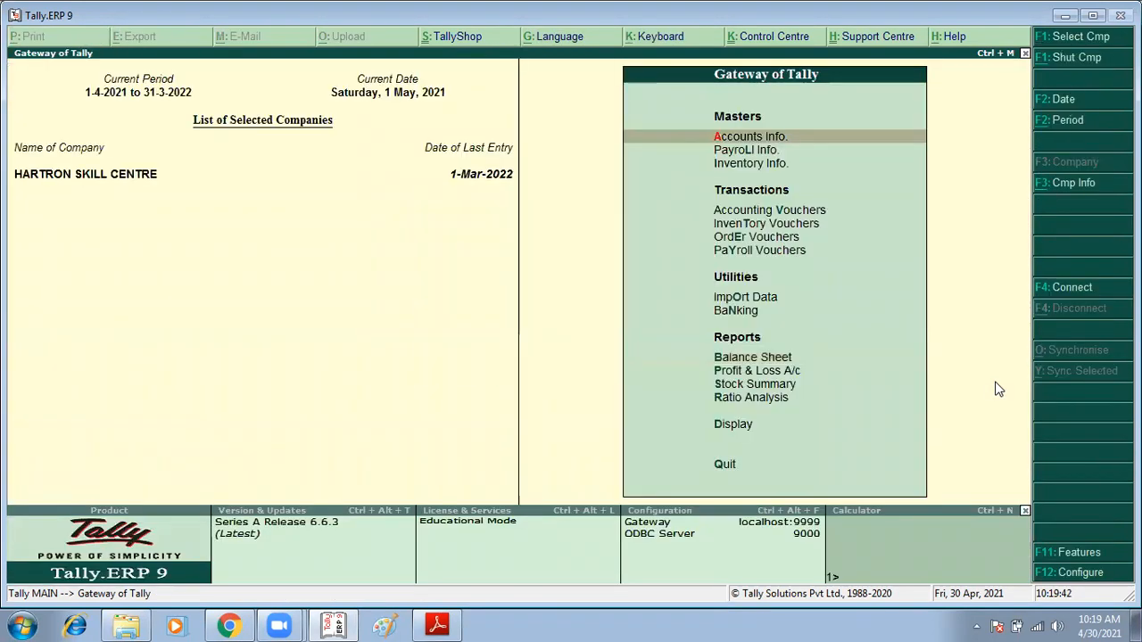
key(d)
key(d)
key(Down)
key(Down)
key(Down)
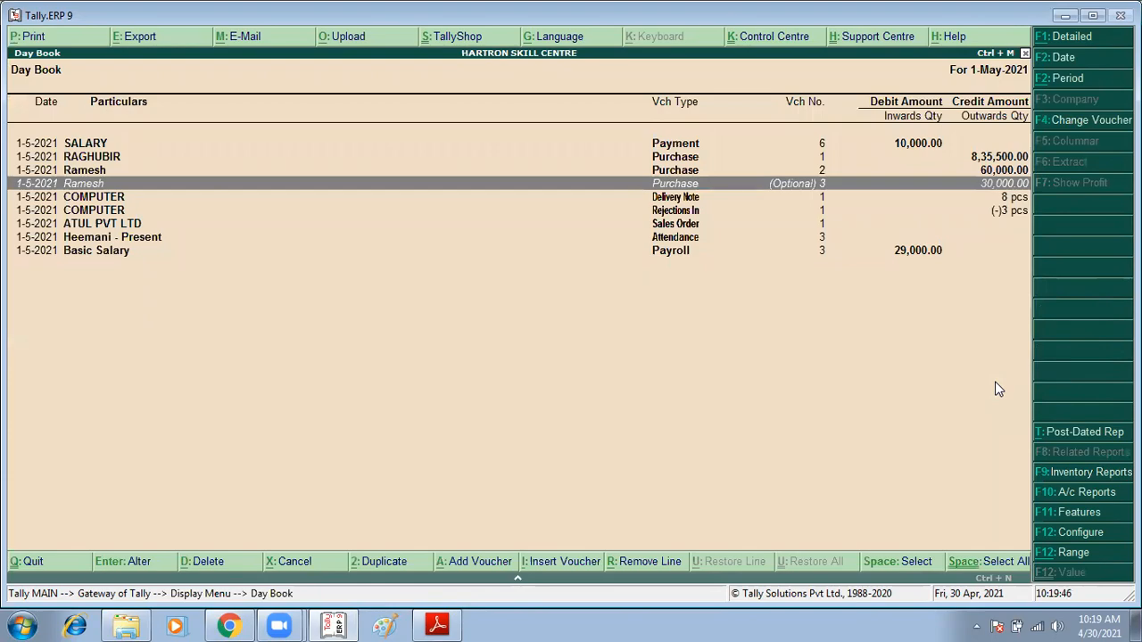
Switch to the exercise PDF in Adobe Reader and read task 4 on converting the optional entry to an original voucher.
key(alt+Tab)
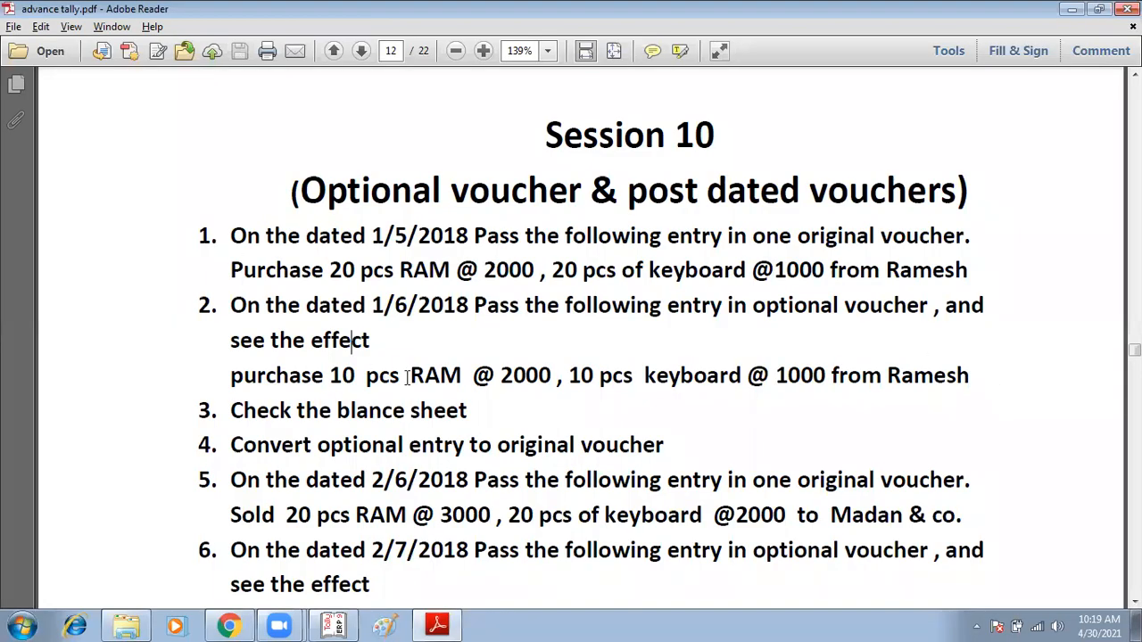
scroll(330, 354, down, 1)
drag(230, 370, 436, 382)
scroll(436, 382, down, 3)
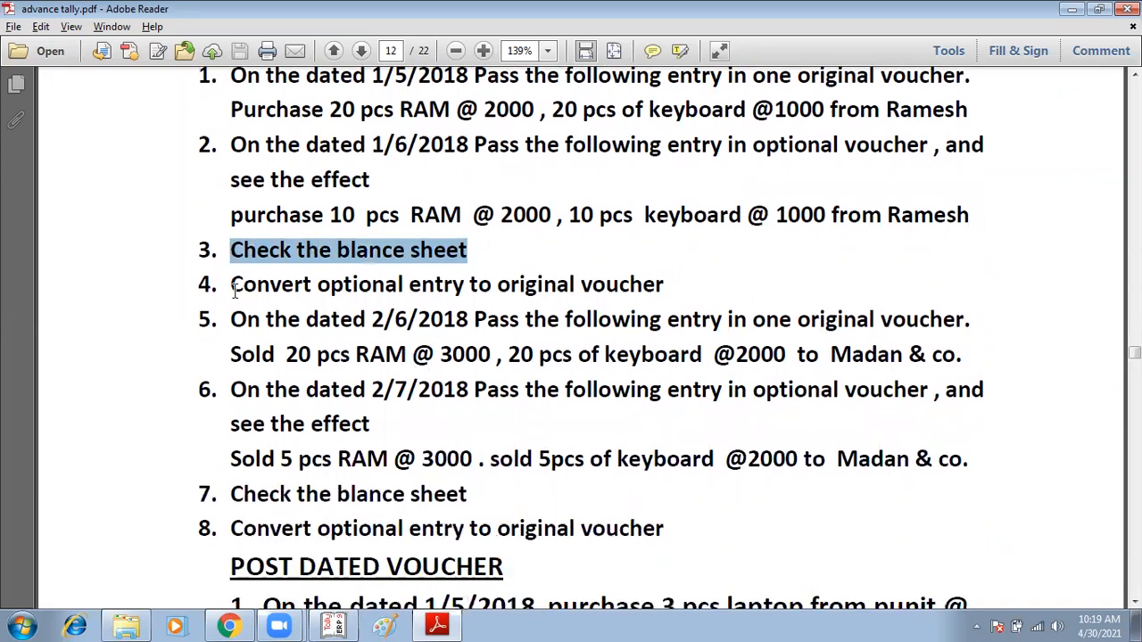
drag(231, 285, 659, 287)
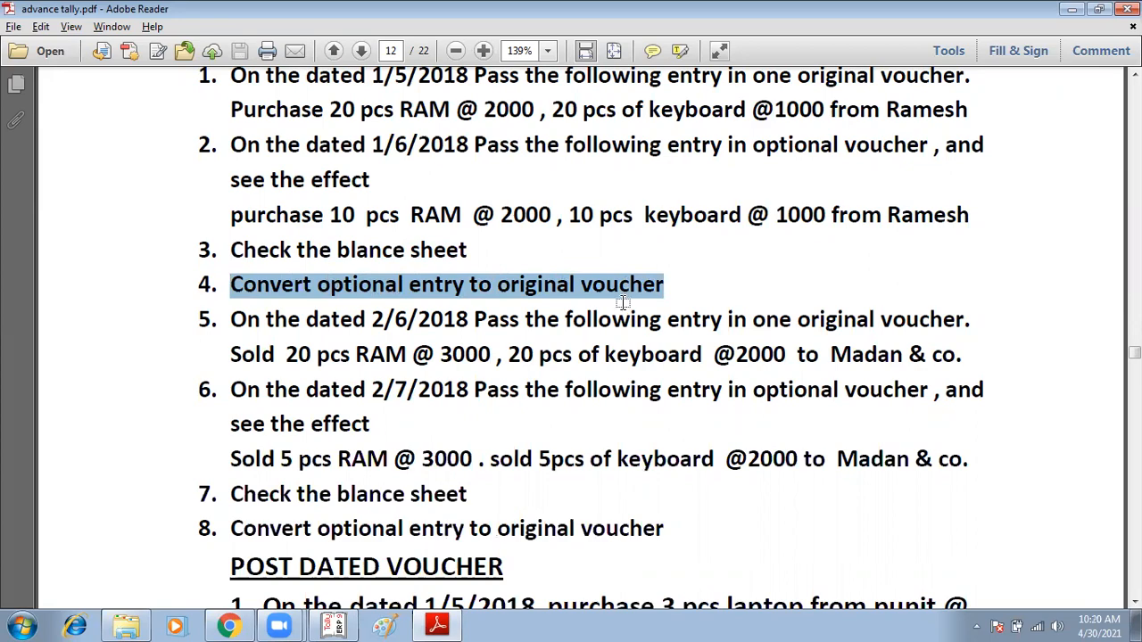
Switch back to Tally.ERP 9 and select the optional purchase voucher No. 3 in the Day Book.
key(alt+Tab)
key(Down)
key(Up)
key(Down)
key(Up)
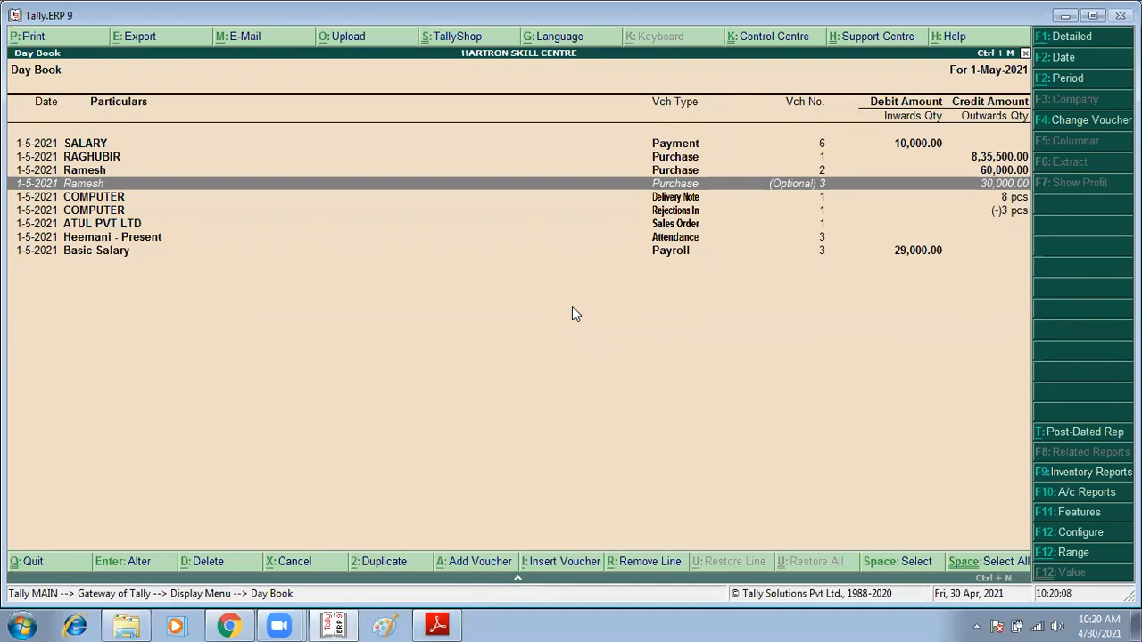
key(Return)
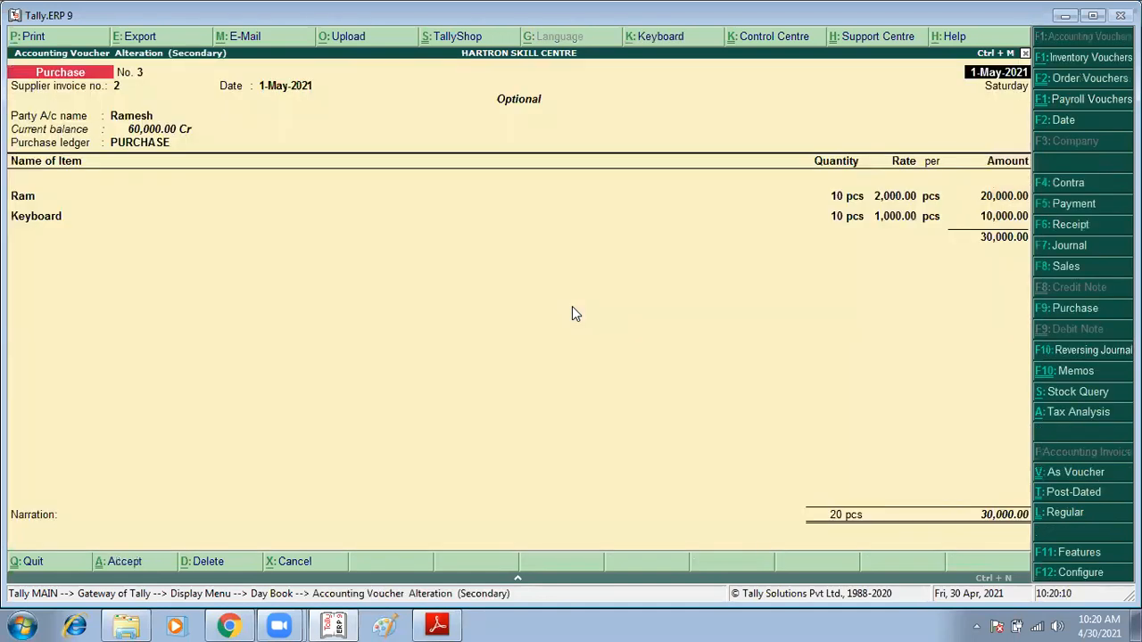
key(ctrl+l)
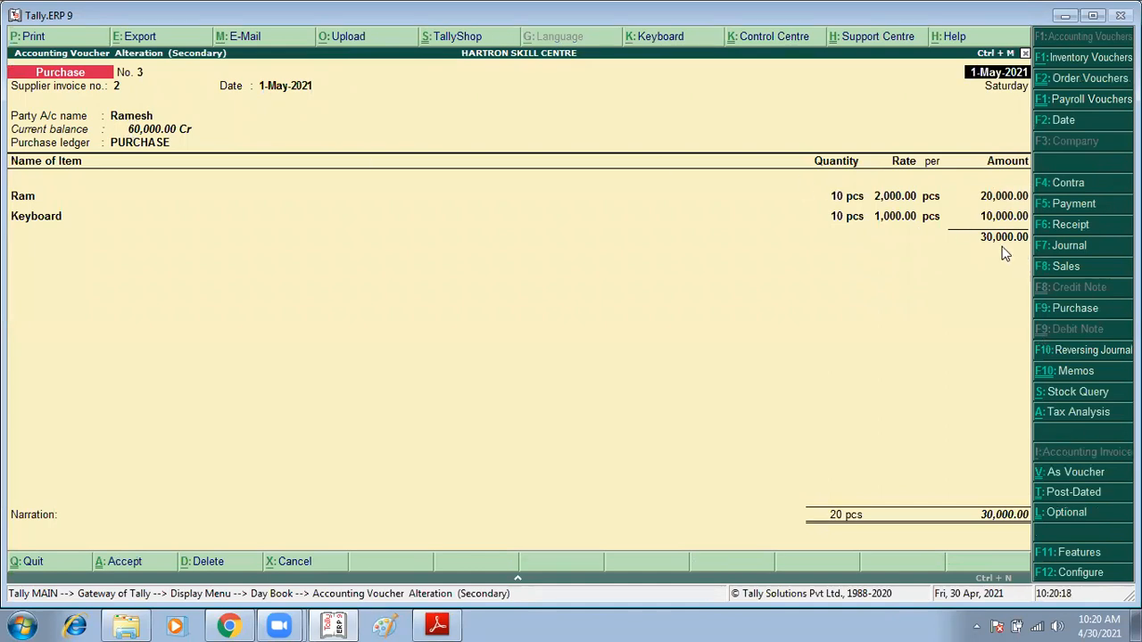
key(ctrl+l)
key(BackSpace)
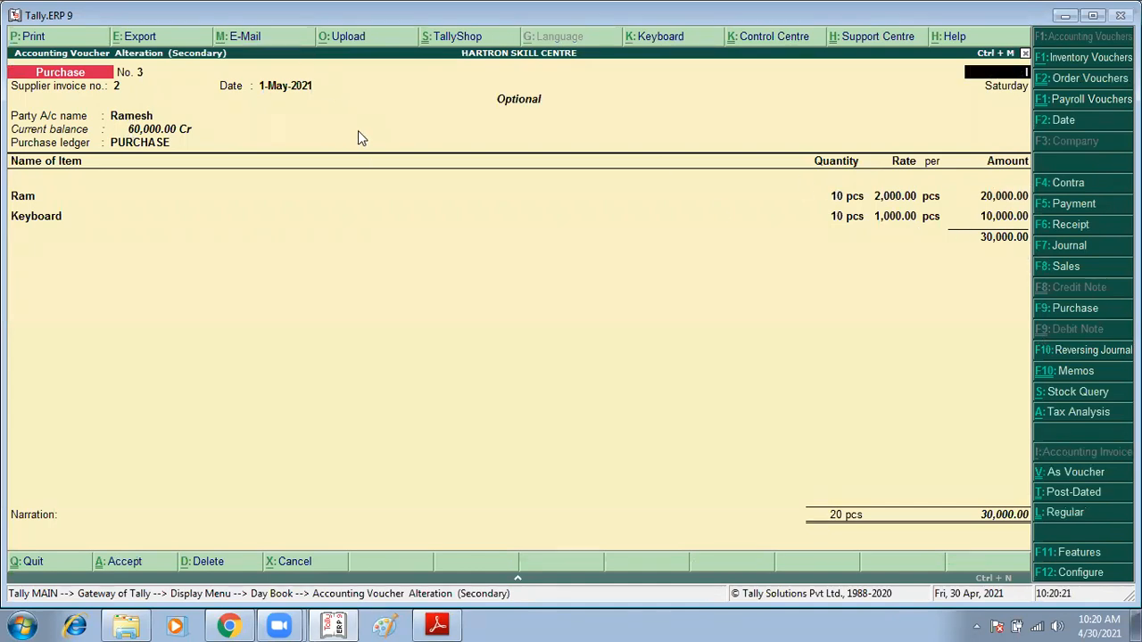
key(ctrl+l)
key(Escape)
Open the optional purchase voucher No. 3 for alteration, convert it to a Regular voucher and accept it.
key(Return)
key(ctrl+l)
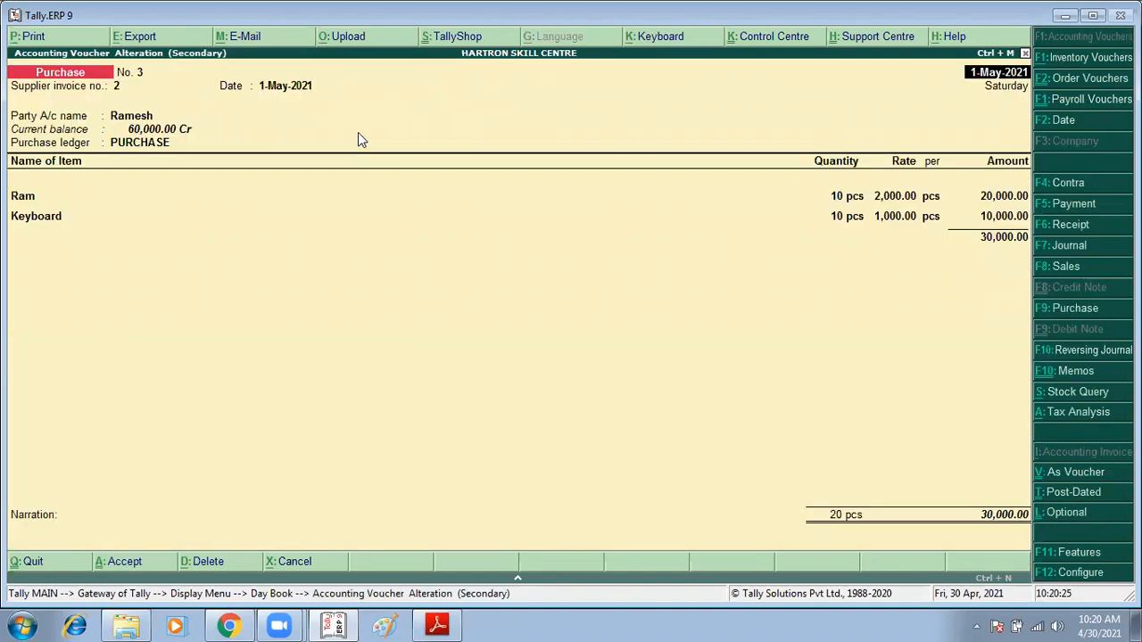
key(ctrl+a)
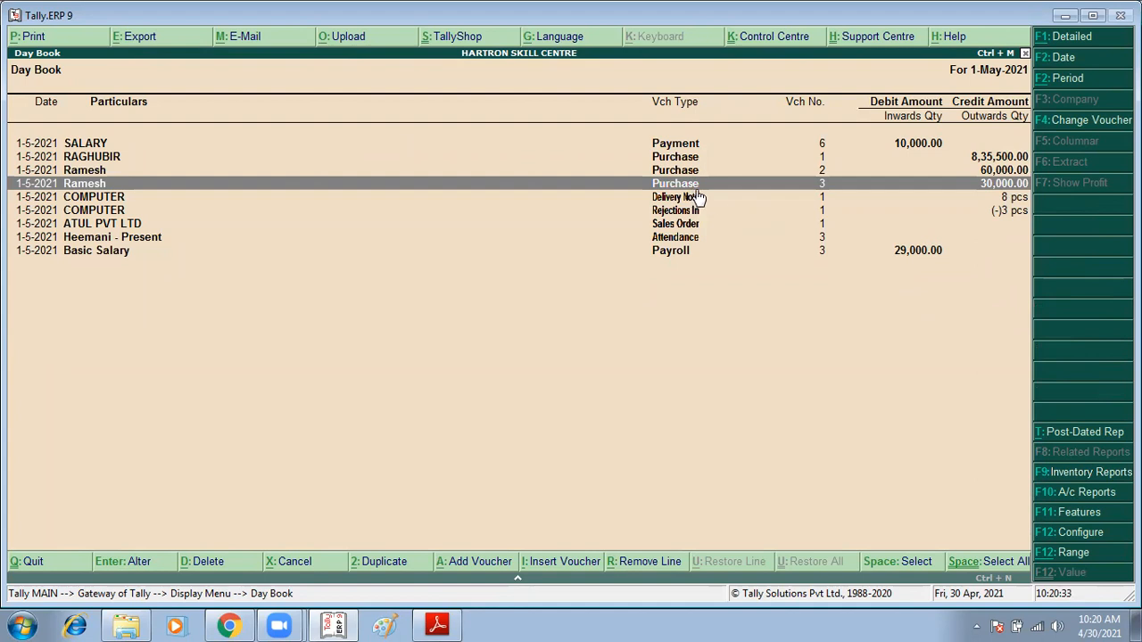
Return from the Day Book to the Gateway of Tally and display the Balance Sheet in detailed view.
key(Escape)
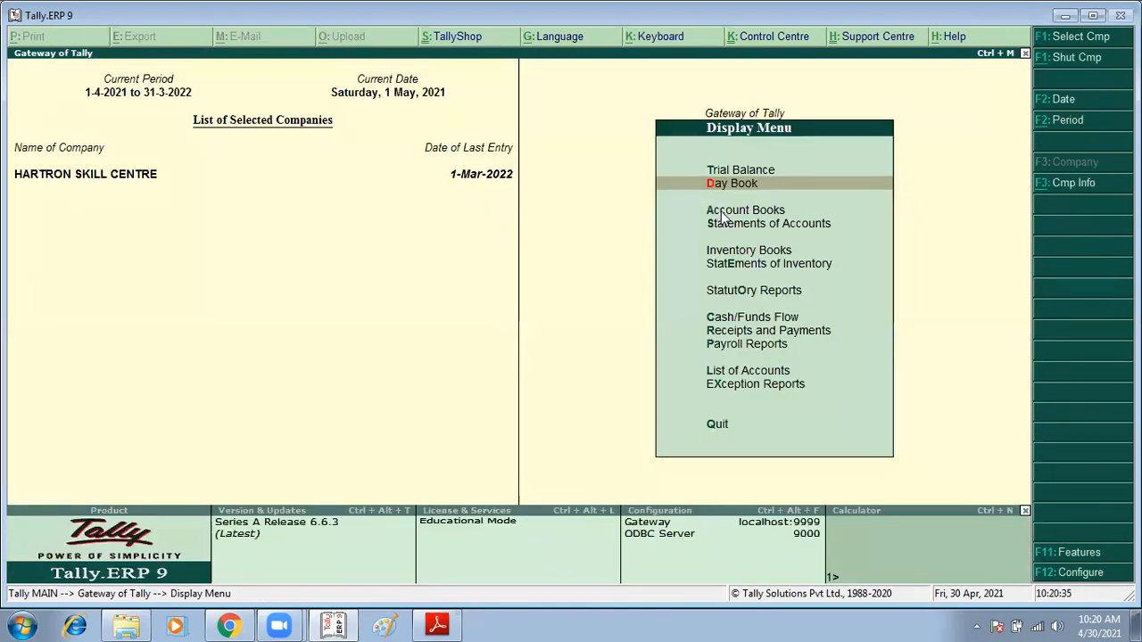
key(Escape)
key(Up)
key(Up)
key(Up)
key(Up)
key(Return)
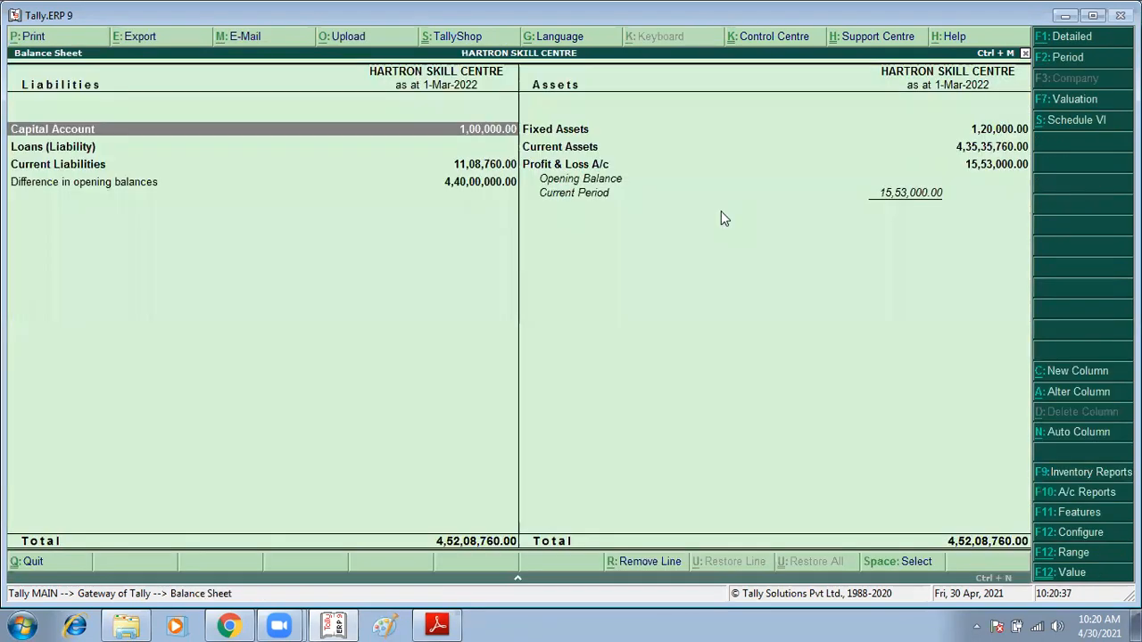
key(alt+F1)
Drill down from the Balance Sheet into Sundry Creditors and open the second creditor's monthly ledger summary.
key(Down)
key(Down)
key(Down)
key(Down)
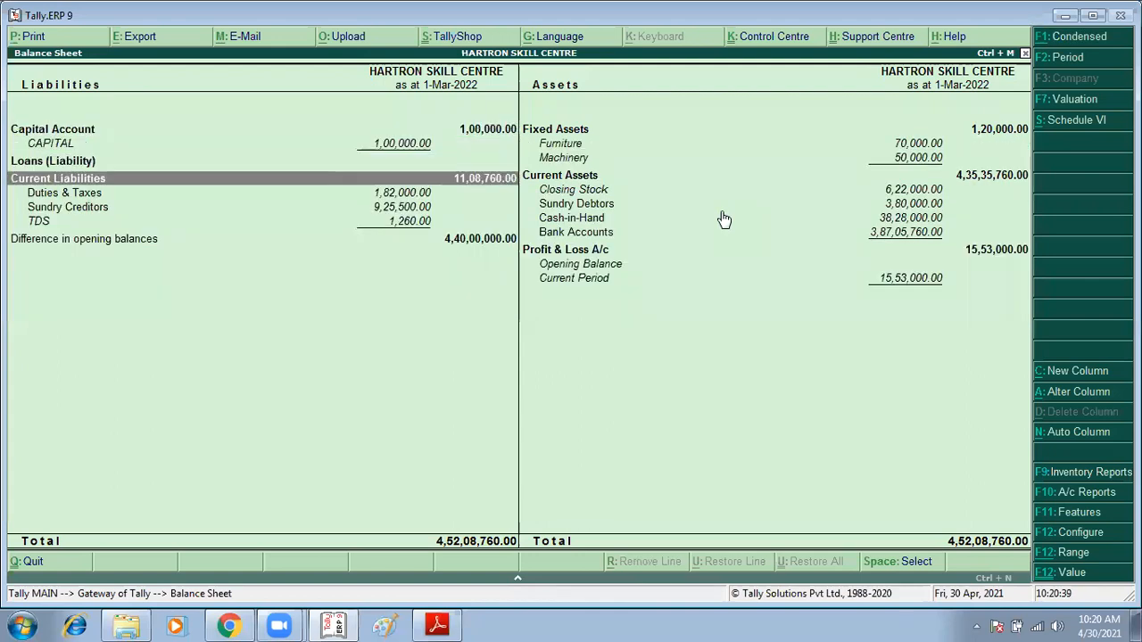
key(Return)
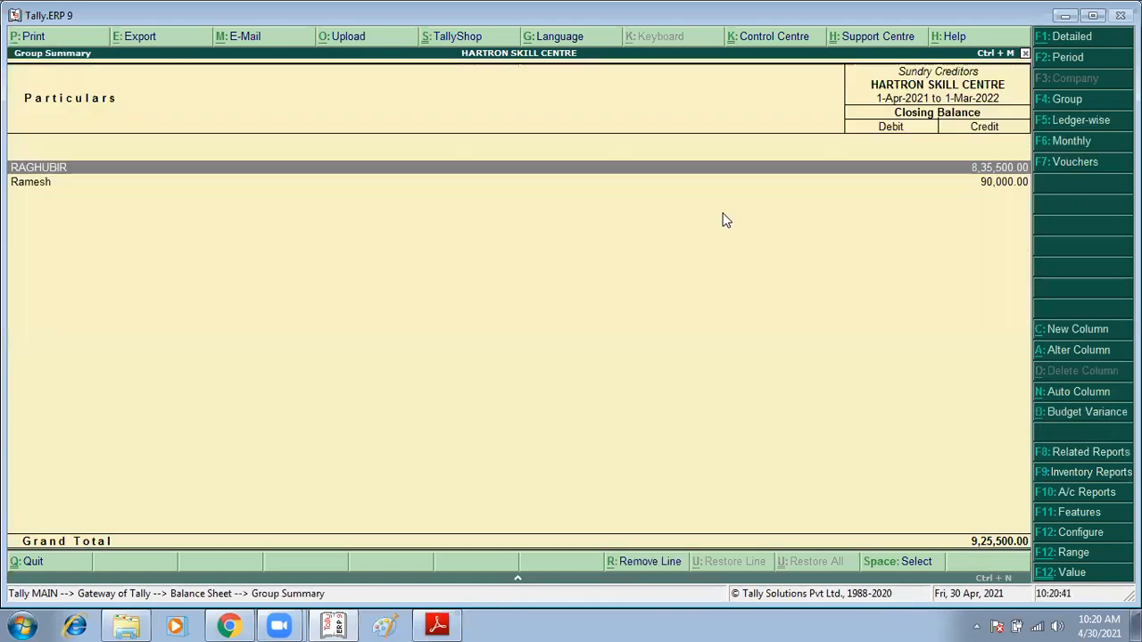
key(Down)
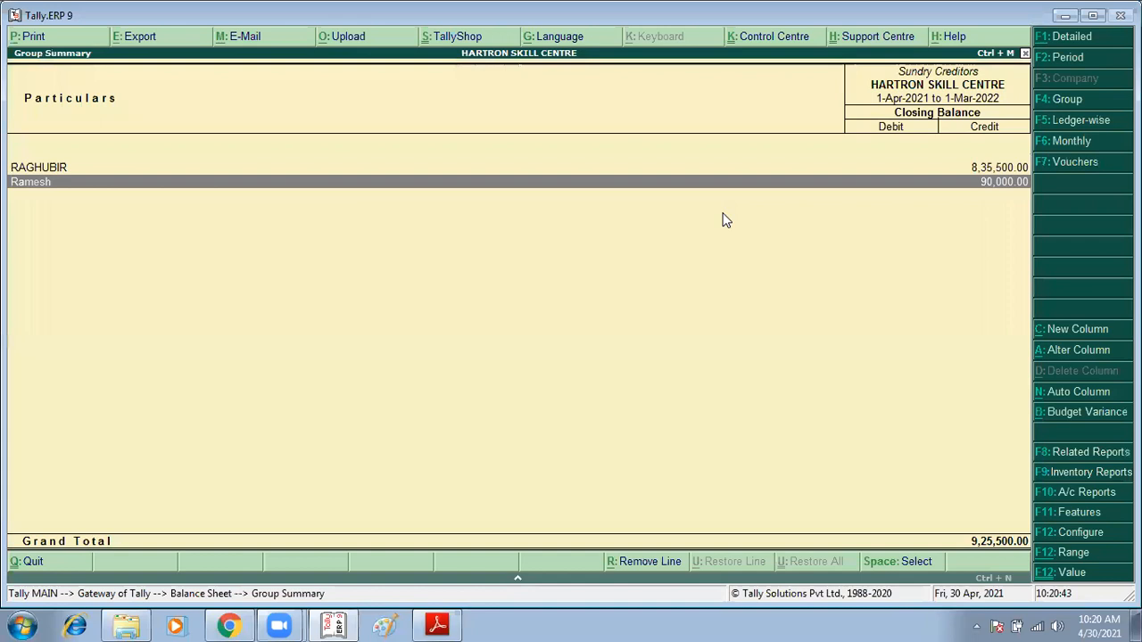
key(Return)
Open the creditor's May vouchers and check purchase vouchers No. 2 and No. 3 in the ledger.
key(Up)
key(Up)
key(Up)
key(Up)
key(Up)
key(Up)
key(Up)
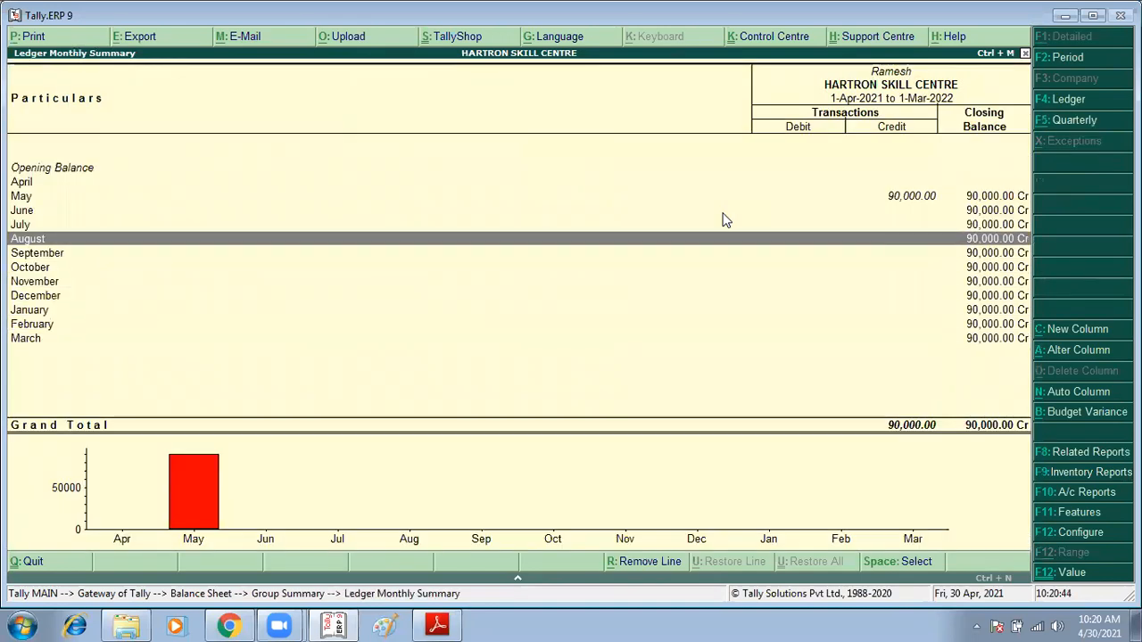
key(Up)
key(Up)
key(Up)
key(Return)
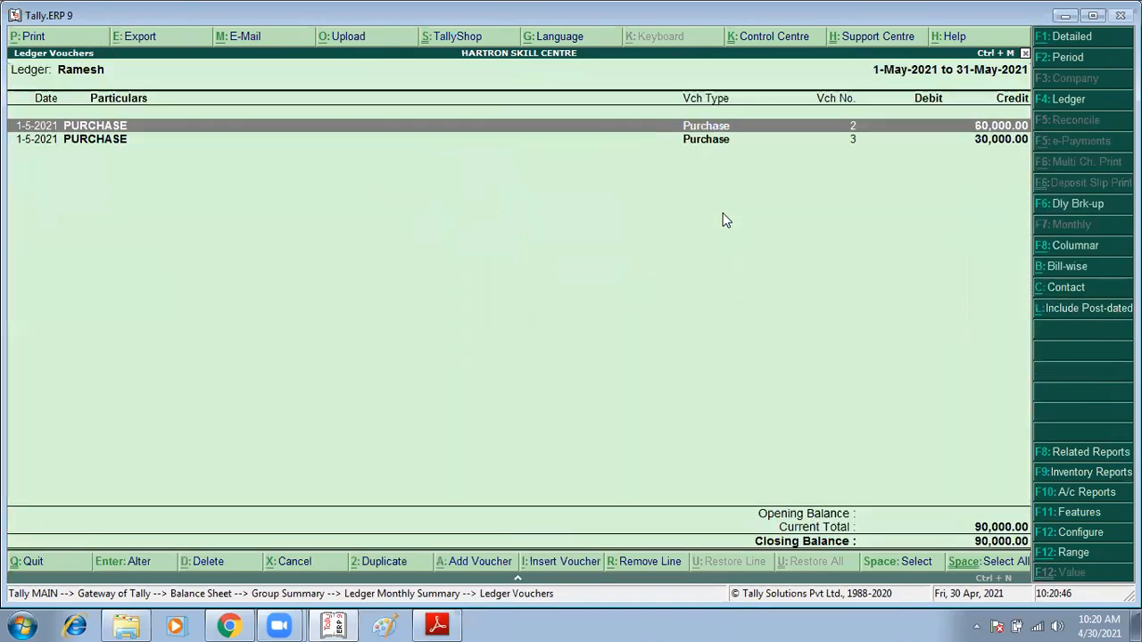
key(Down)
key(Up)
key(Down)
Go back to the Gateway of Tally and display the Profit & Loss A/c in detailed view.
key(Escape)
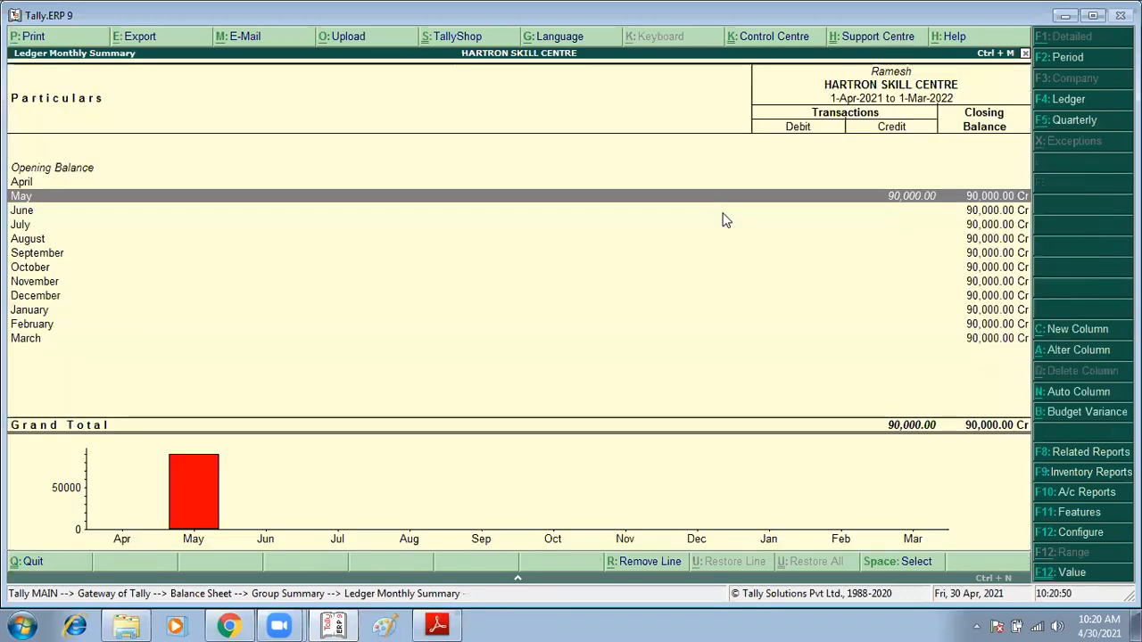
key(Escape)
key(Escape)
key(Escape)
key(Down)
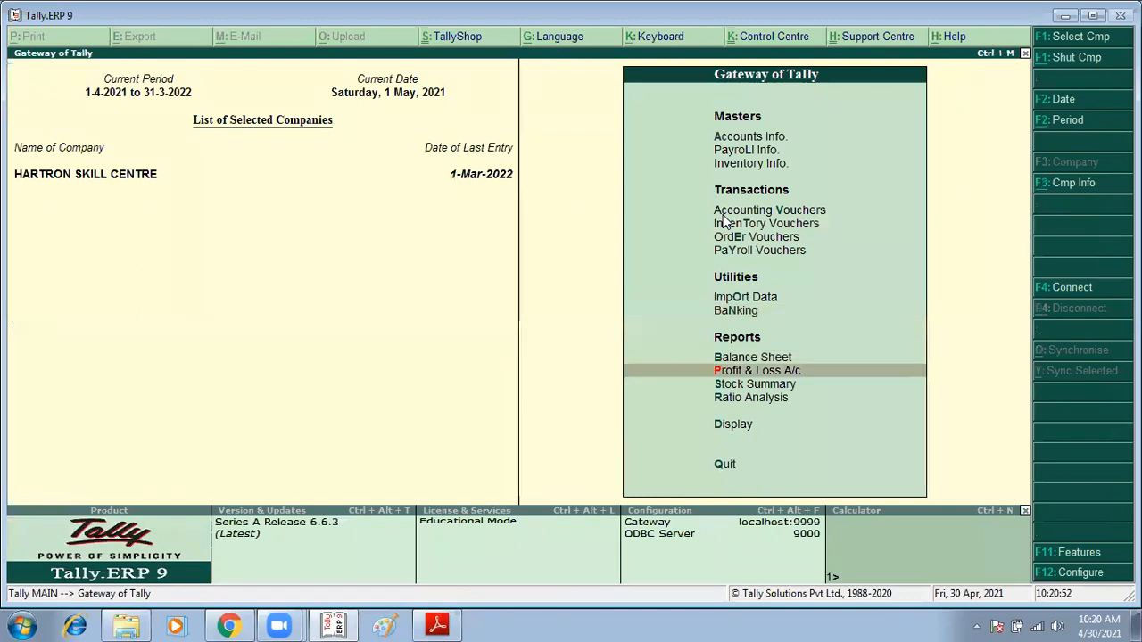
key(Return)
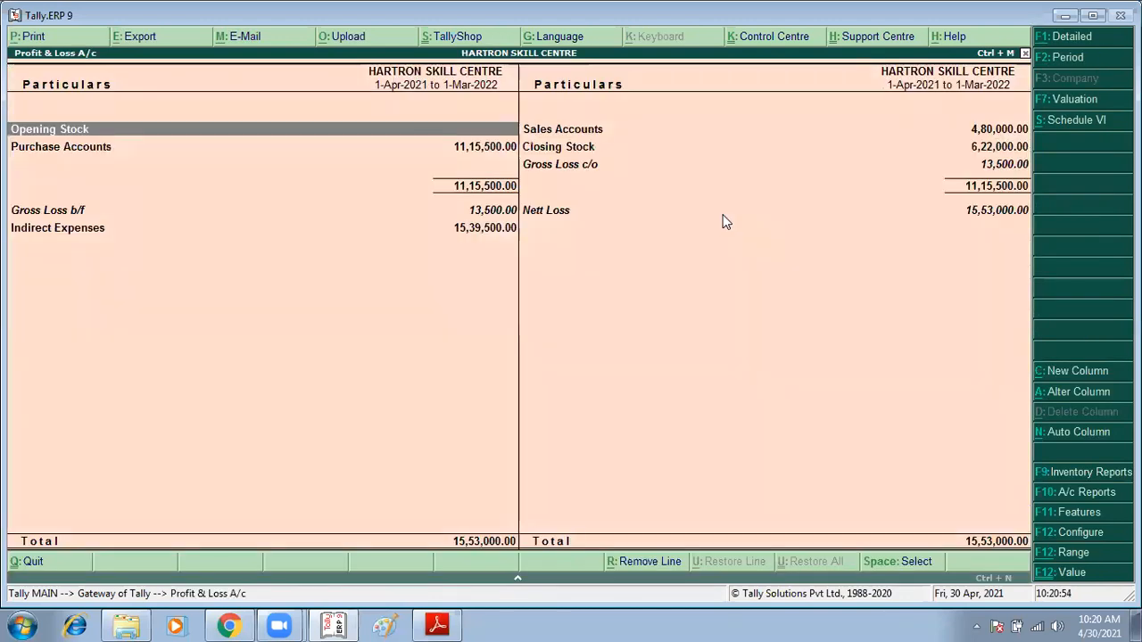
key(alt+F1)
Open the monthly summary of the PURCHASE ledger under Purchase Accounts in the Profit & Loss A/c.
key(Down)
key(Down)
key(Down)
key(Down)
key(Down)
key(Down)
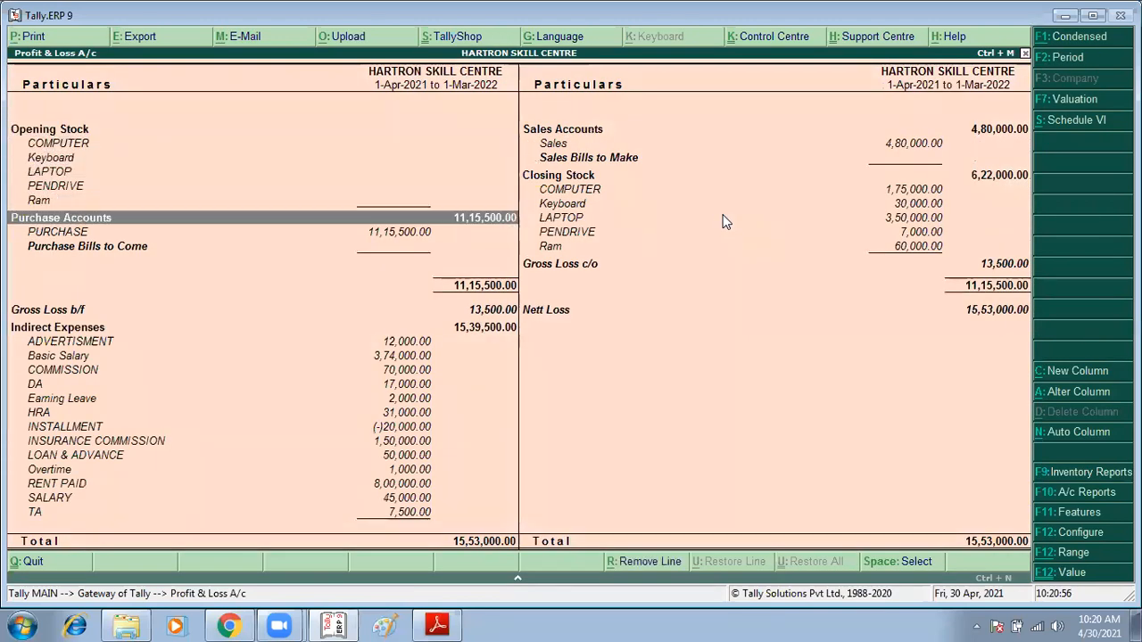
key(Down)
key(Return)
Open the PURCHASE ledger's May vouchers, check purchase voucher No. 3, and return to the Profit & Loss A/c.
key(Up)
key(Up)
key(Up)
key(Up)
key(Up)
key(Up)
key(Up)
key(Up)
key(Up)
key(Up)
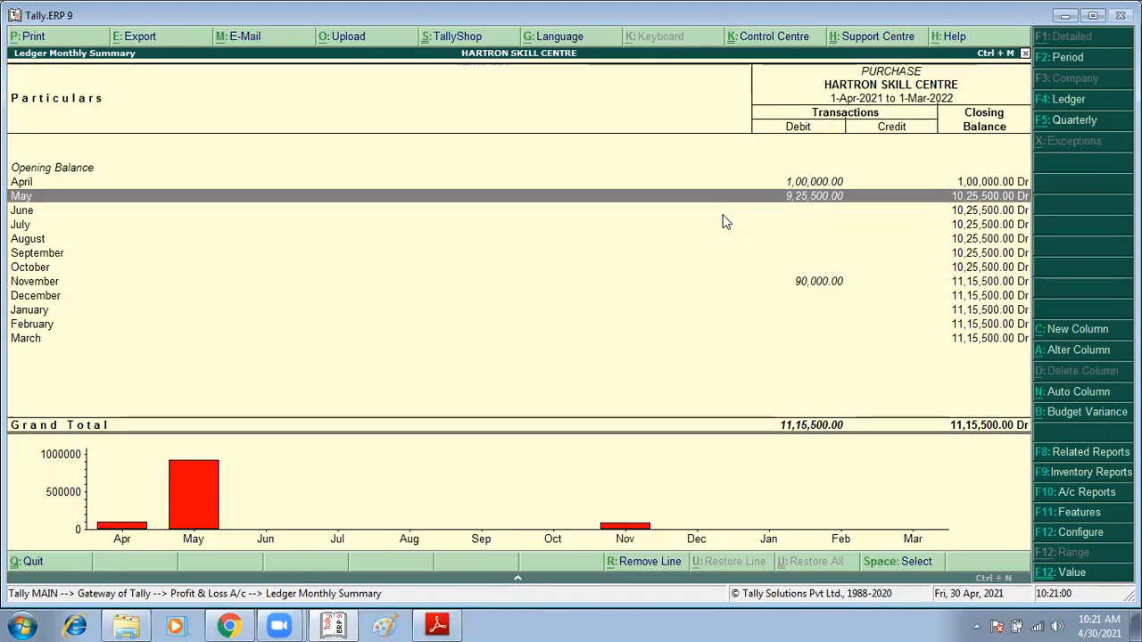
key(Return)
key(Down)
key(Down)
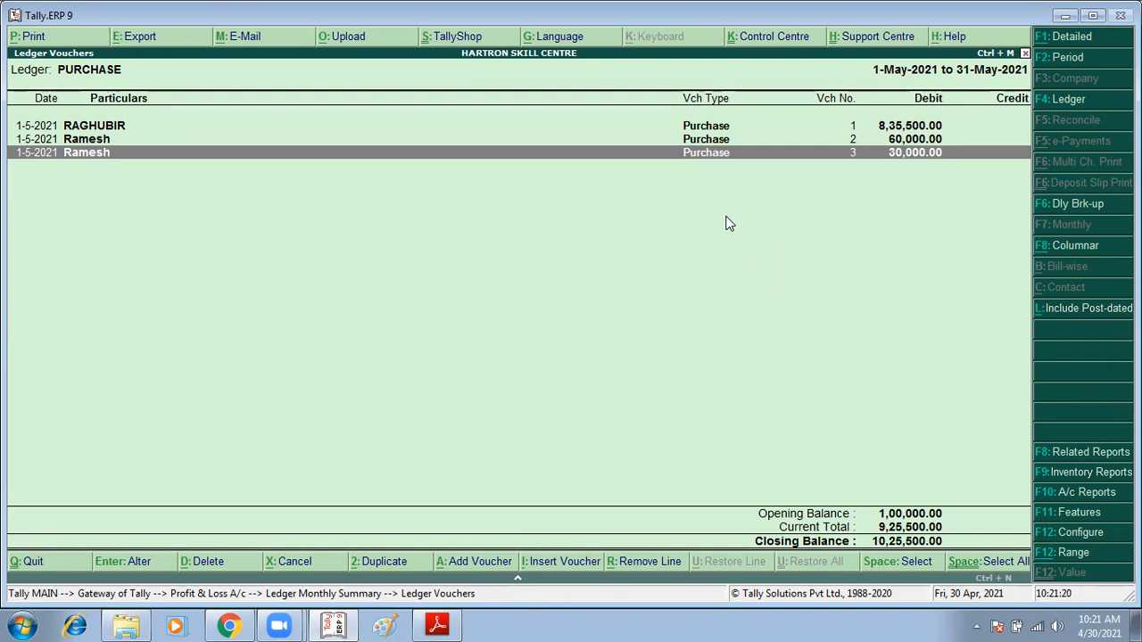
key(Escape)
key(Escape)
key(Escape)
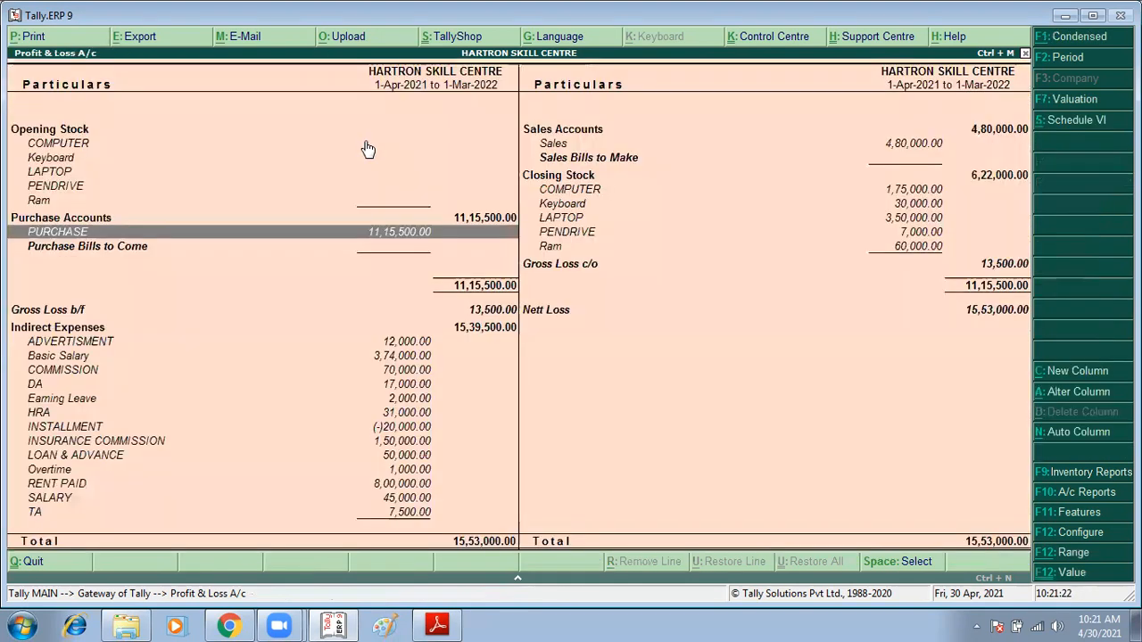
Switch to the exercise PDF in Adobe Reader and review the optional voucher tasks 1 to 8 and the first post-dated voucher task.
key(alt+Tab)
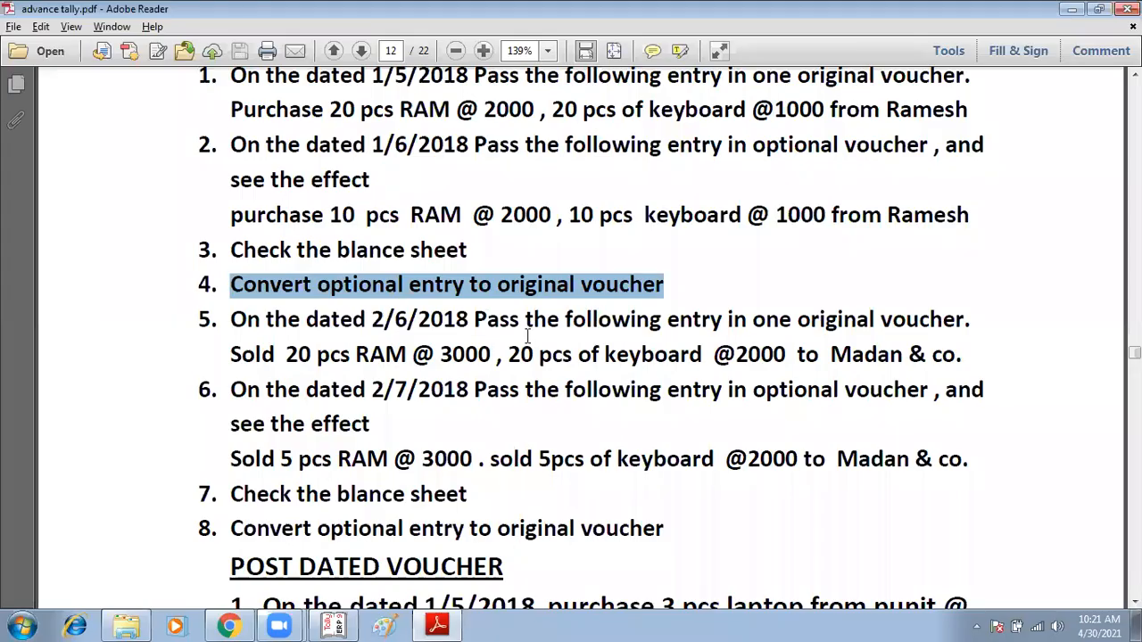
scroll(534, 337, down, 3)
scroll(534, 337, down, 1)
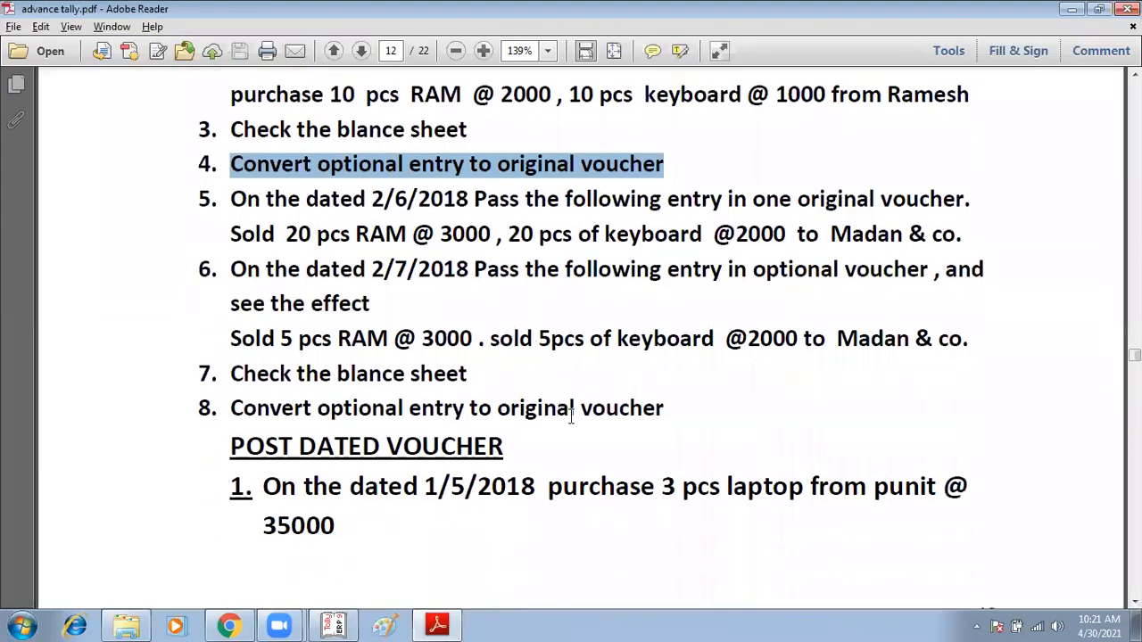
click(669, 408)
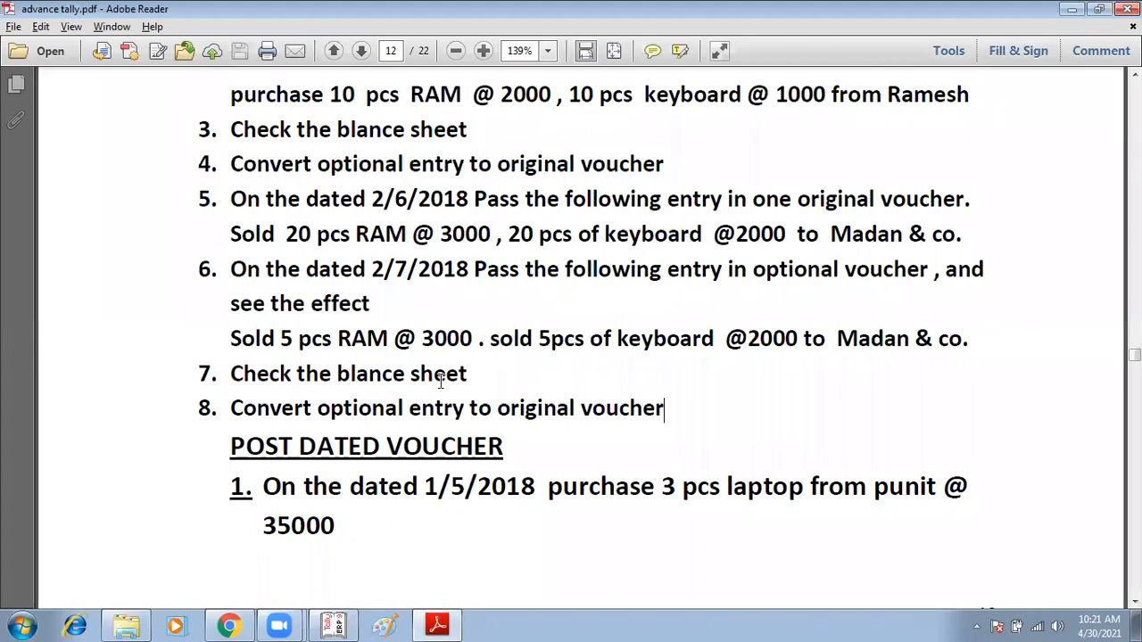
scroll(387, 372, up, 2)
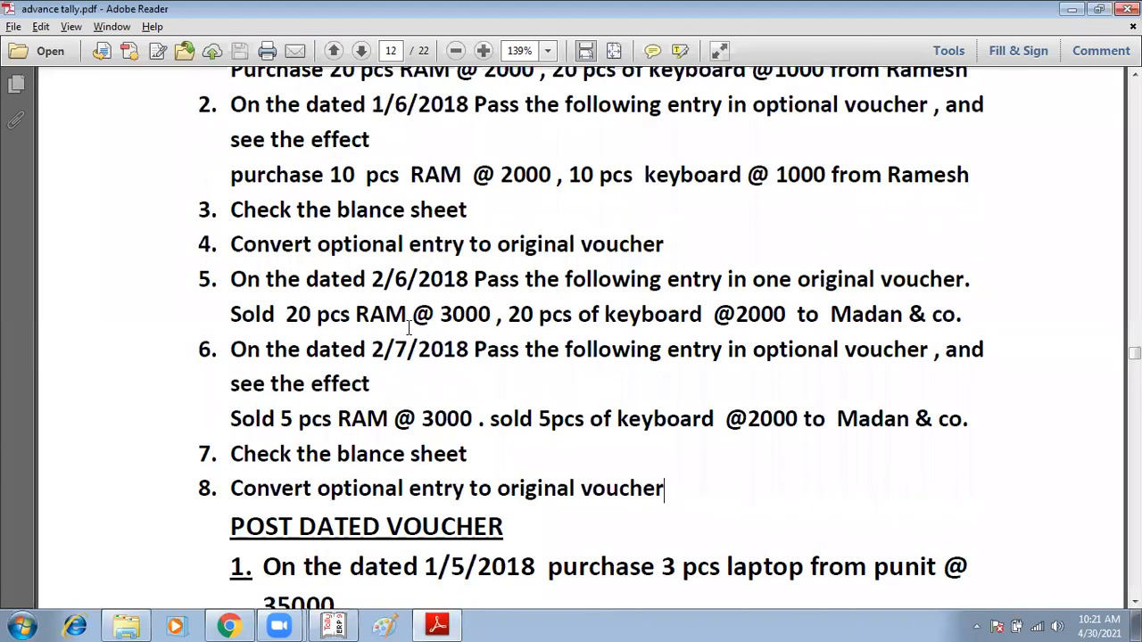
click(410, 322)
scroll(410, 326, up, 3)
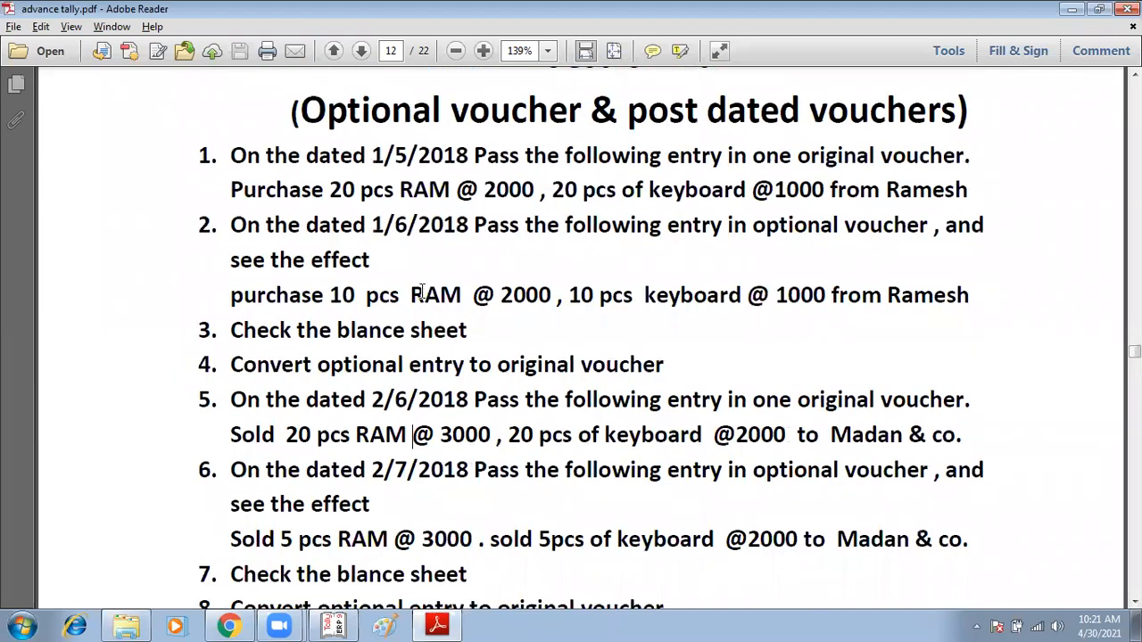
scroll(374, 232, down, 2)
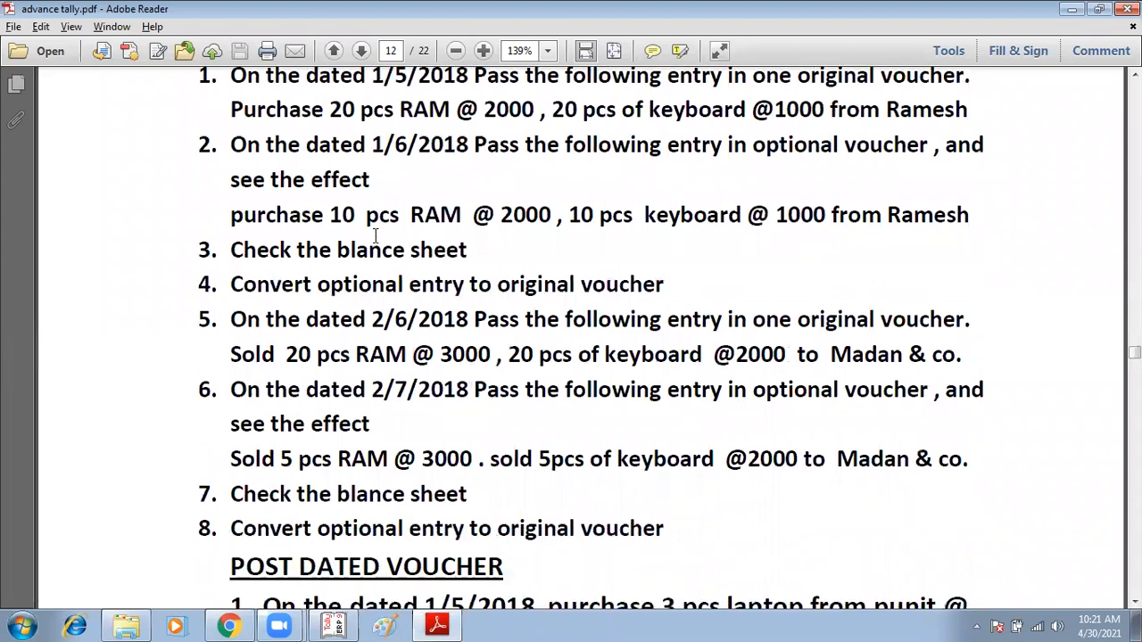
scroll(379, 241, down, 4)
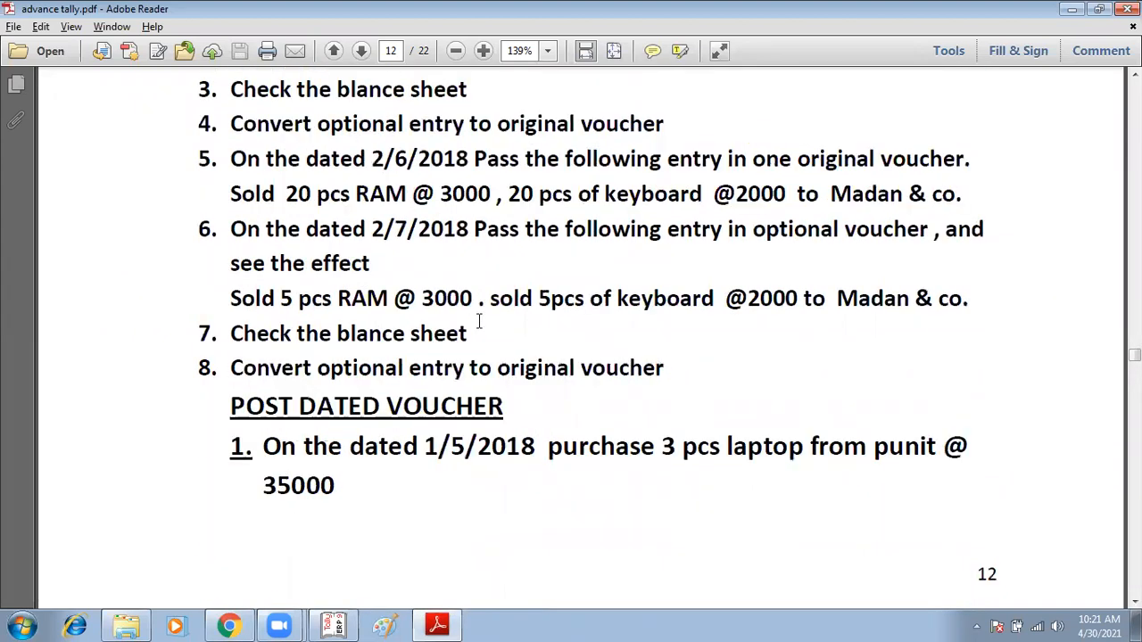
scroll(488, 382, down, 1)
scroll(428, 316, up, 2)
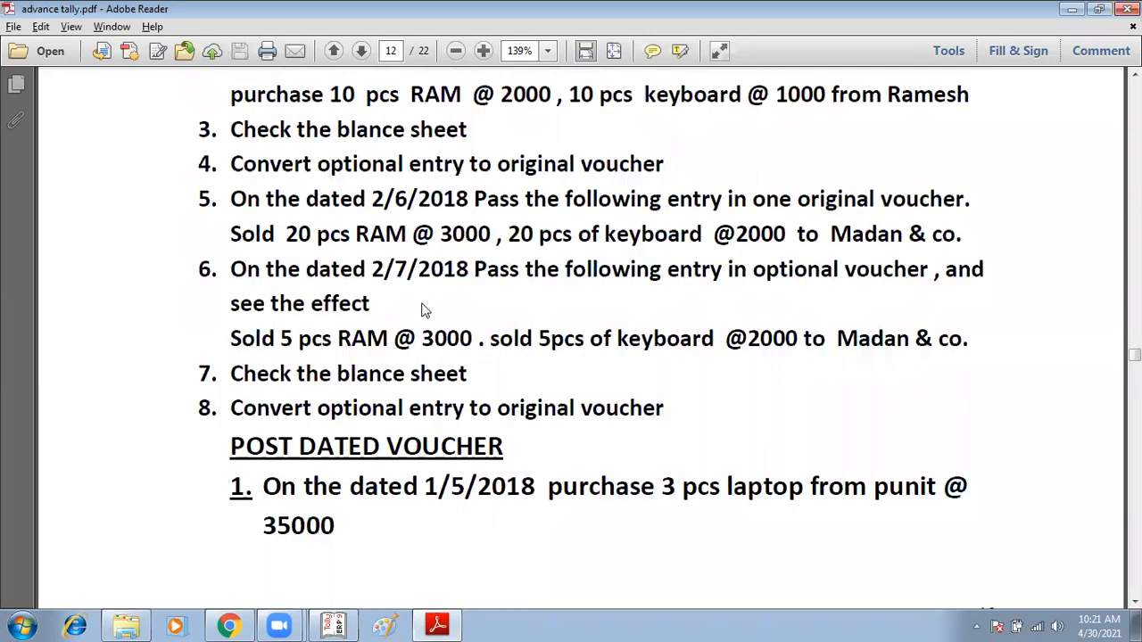